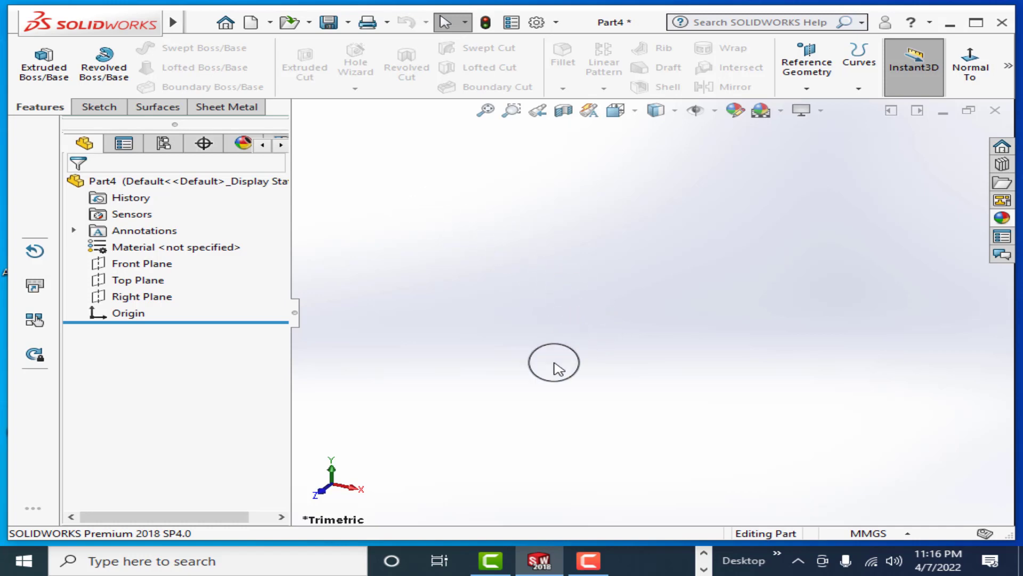
# - Keep millimetre (MMGS) units and start a sketch on the Top Plane, viewed normal to it
pyautogui.click(907, 533)
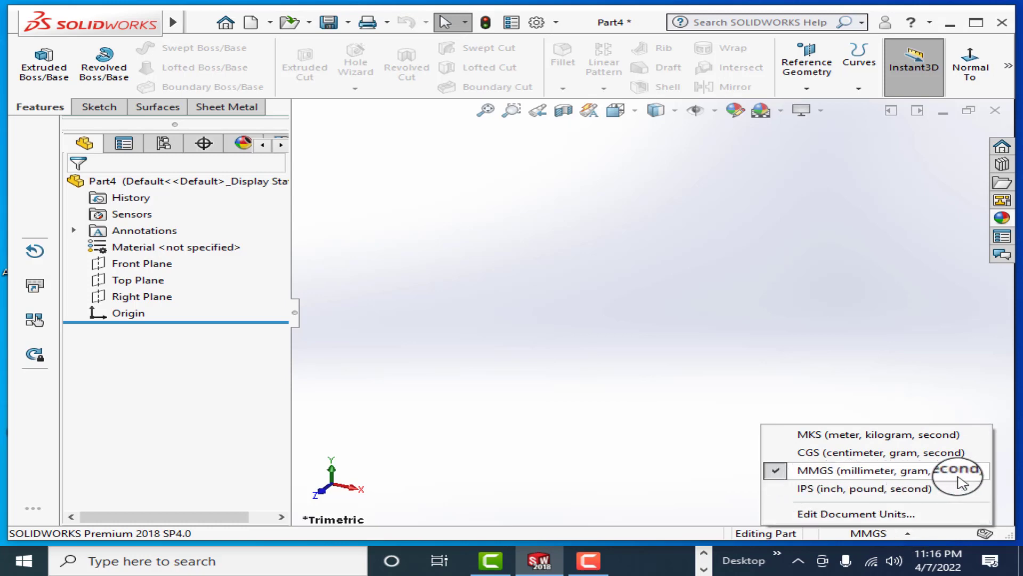
pyautogui.click(445, 429)
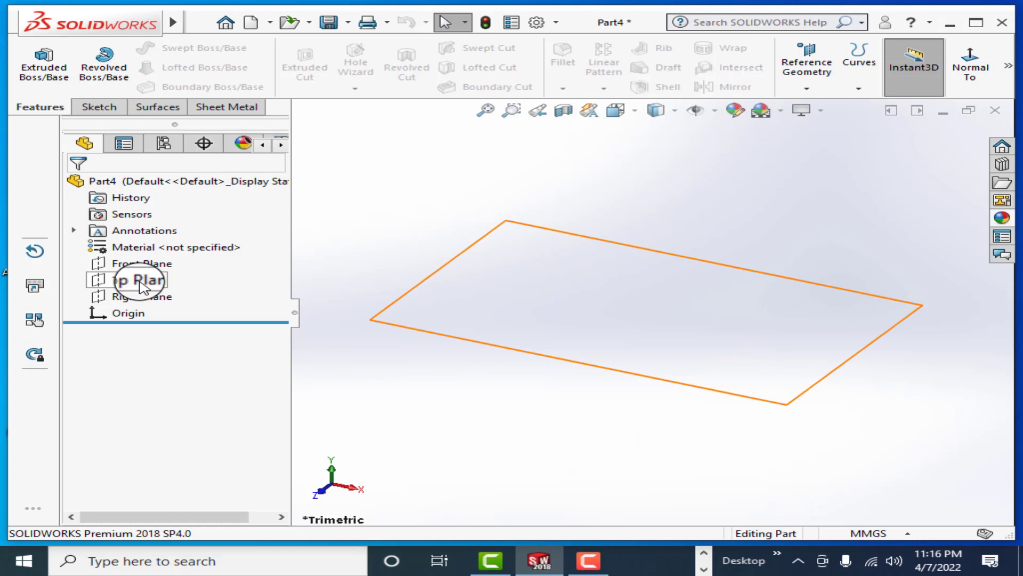
pyautogui.click(141, 283)
pyautogui.rightClick(699, 301)
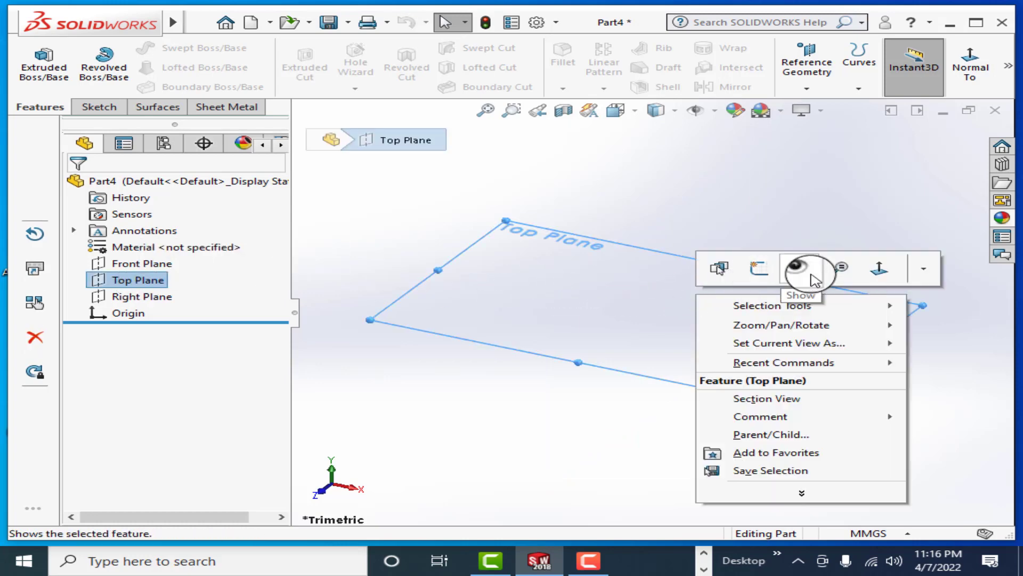
pyautogui.click(878, 268)
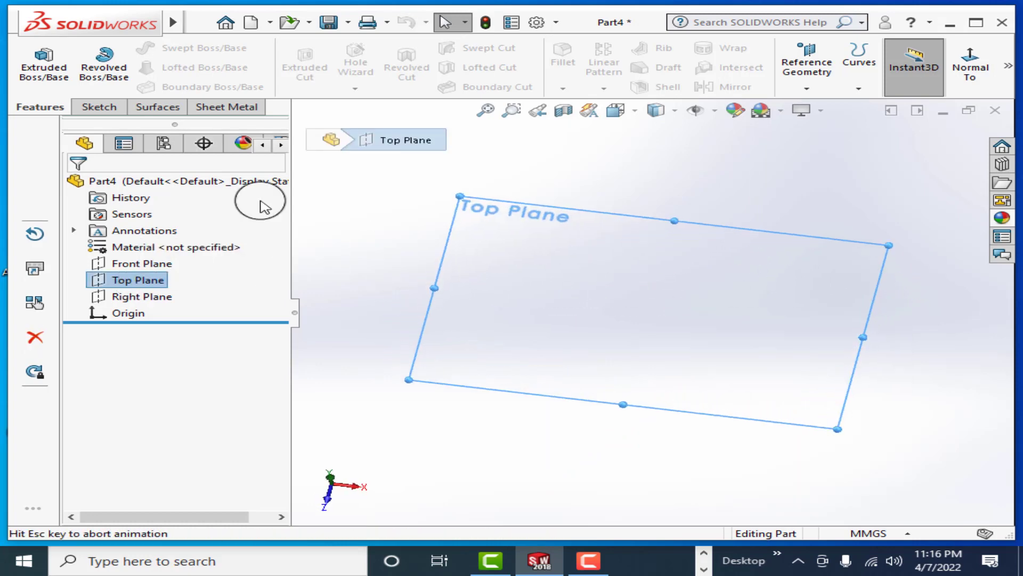
pyautogui.click(107, 106)
pyautogui.click(197, 48)
# - Draw a circle centred on the origin and dimension its diameter to 200 mm
pyautogui.click(214, 67)
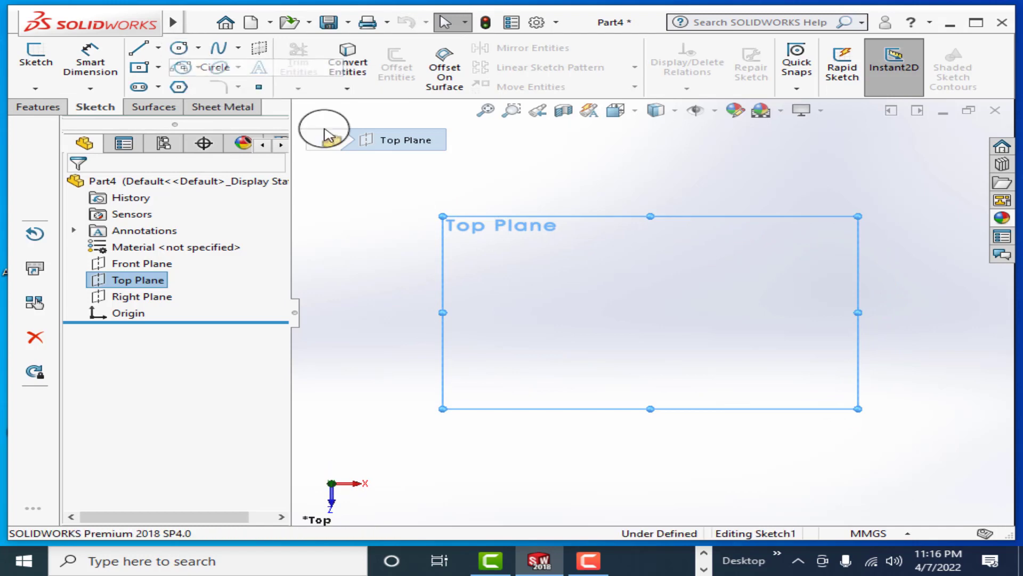
pyautogui.click(651, 312)
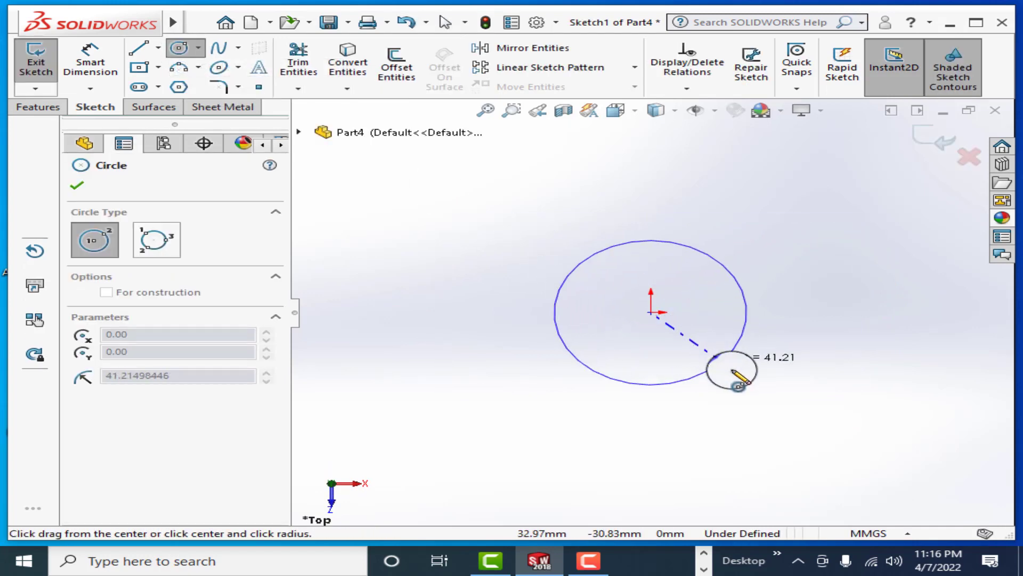
pyautogui.click(750, 389)
pyautogui.click(88, 61)
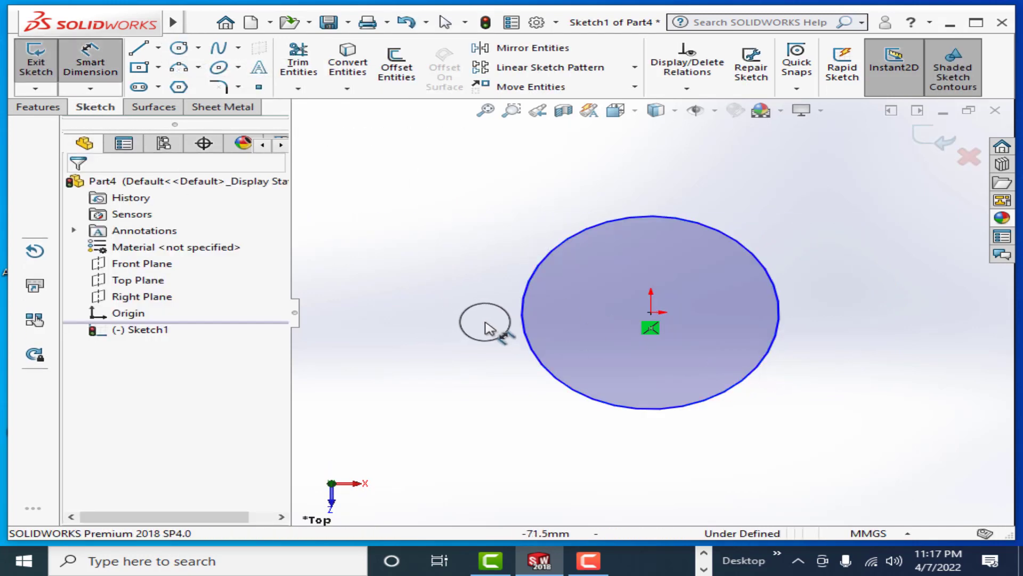
pyautogui.click(522, 305)
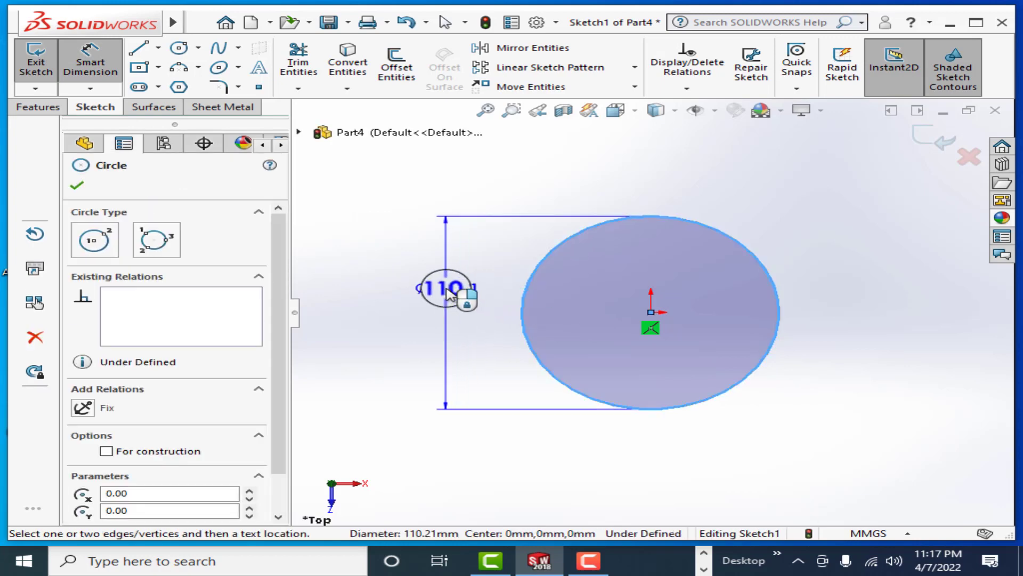
pyautogui.click(448, 290)
pyautogui.write('200')
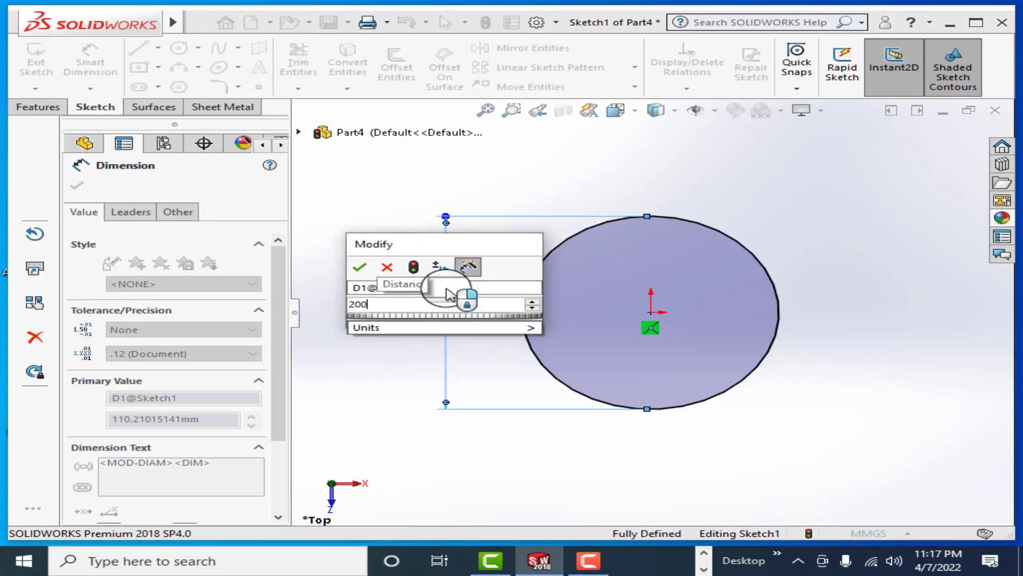
pyautogui.press('Return')
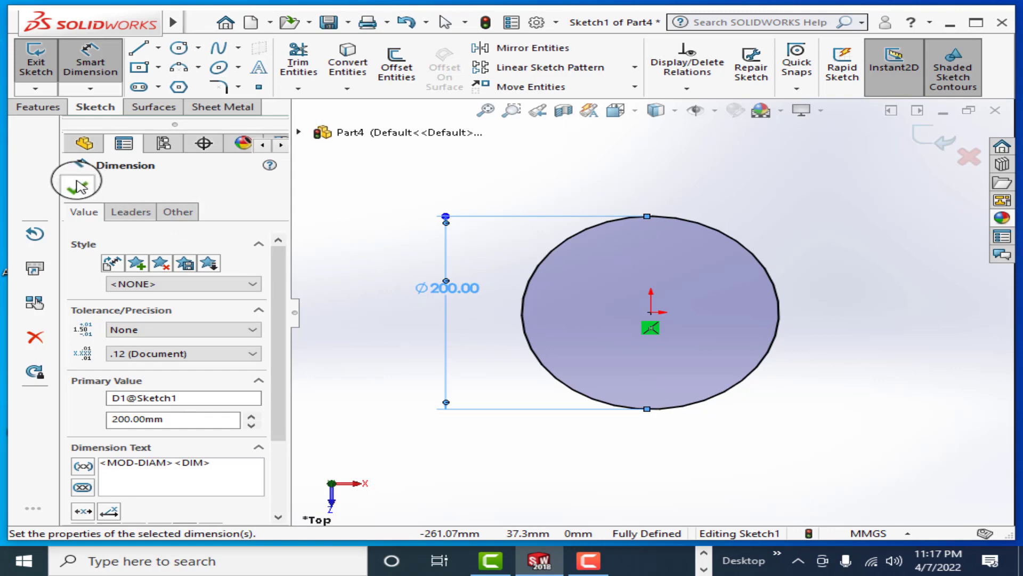
pyautogui.click(77, 184)
pyautogui.click(40, 106)
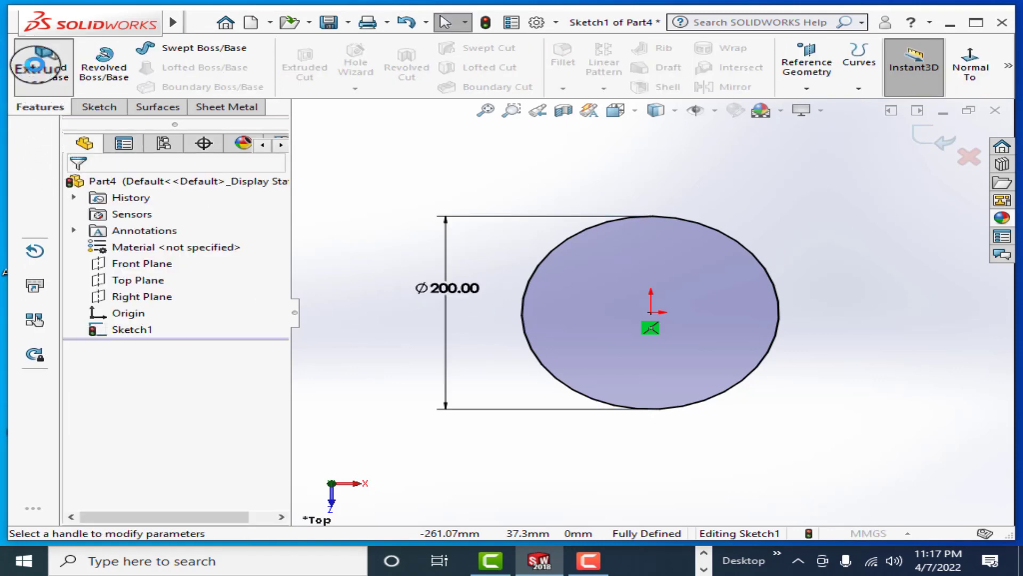
# - Extrude the 200 mm circle into a 20 mm thick disc
pyautogui.click(35, 64)
pyautogui.click(265, 324)
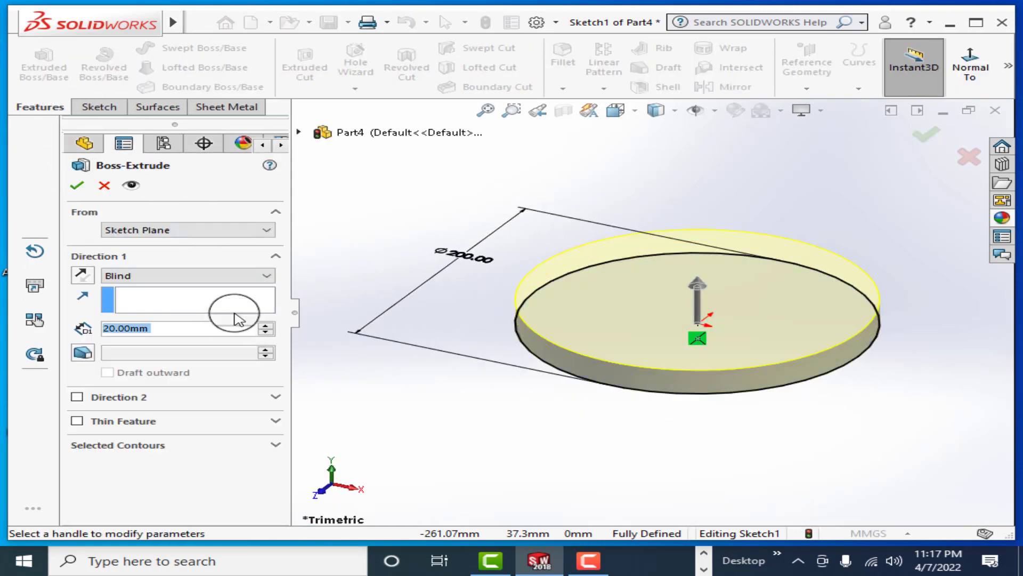
pyautogui.click(77, 185)
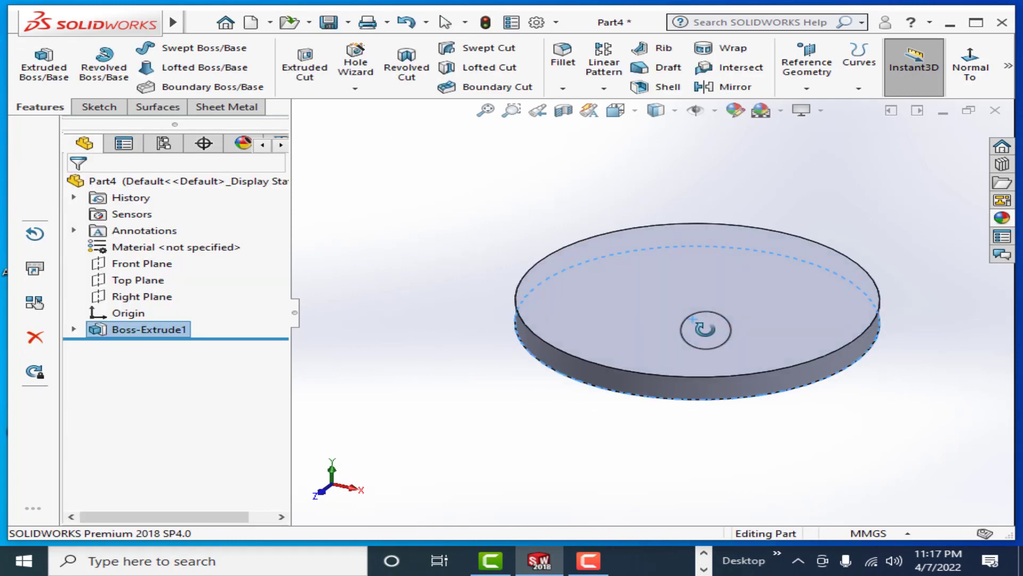
# - Start a new sketch on the disc's top face
pyautogui.moveTo(705, 314); pyautogui.dragTo(704, 358, button='middle')
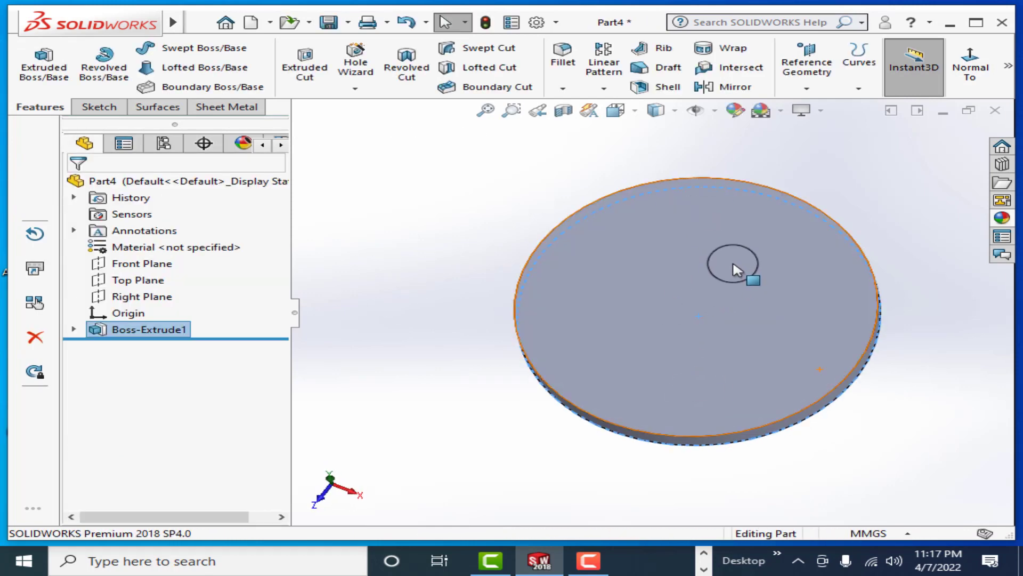
pyautogui.rightClick(734, 269)
pyautogui.click(699, 195)
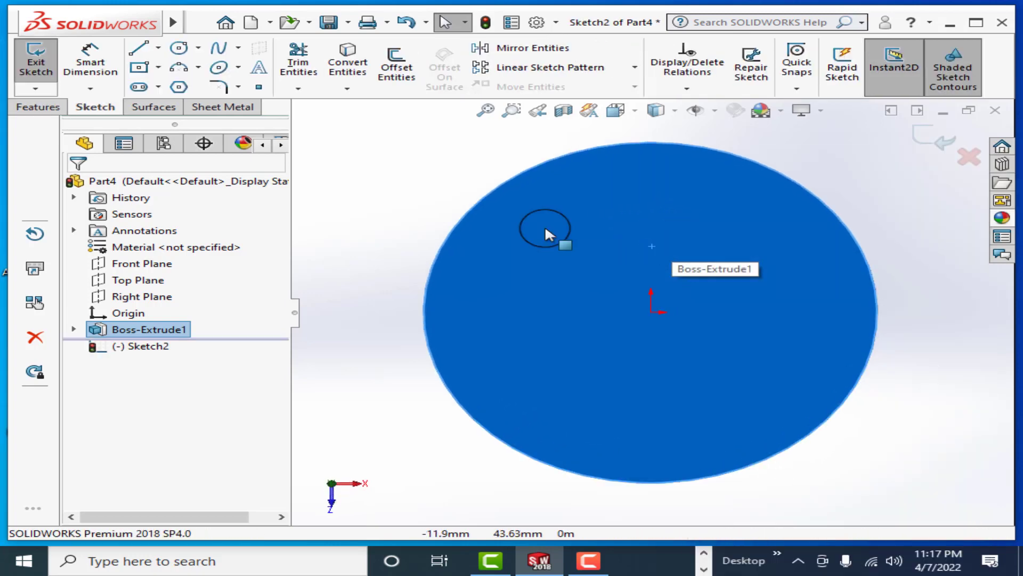
# - Draw a small circle near the top rim of the disc
pyautogui.click(200, 48)
pyautogui.click(213, 67)
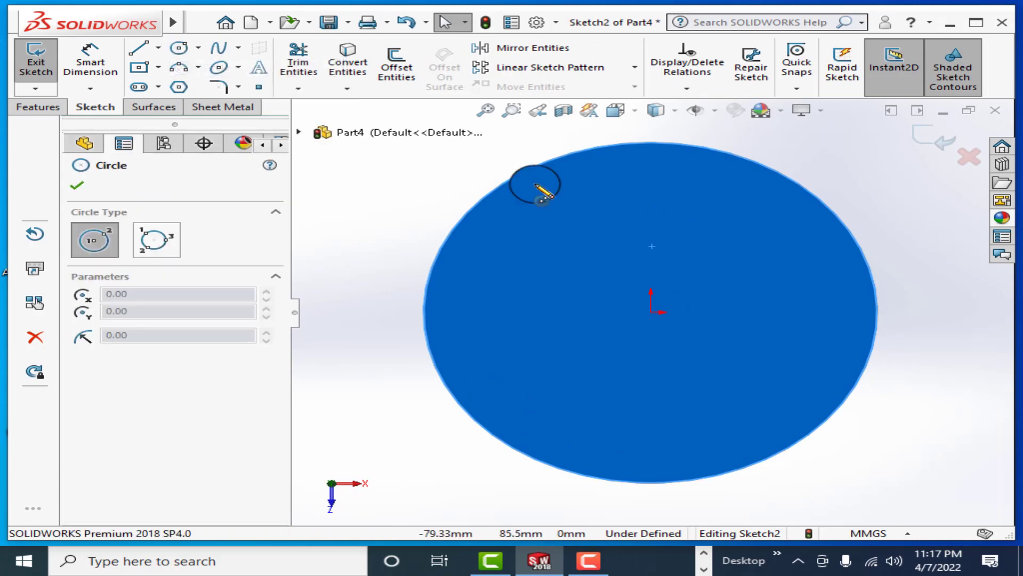
pyautogui.click(671, 173)
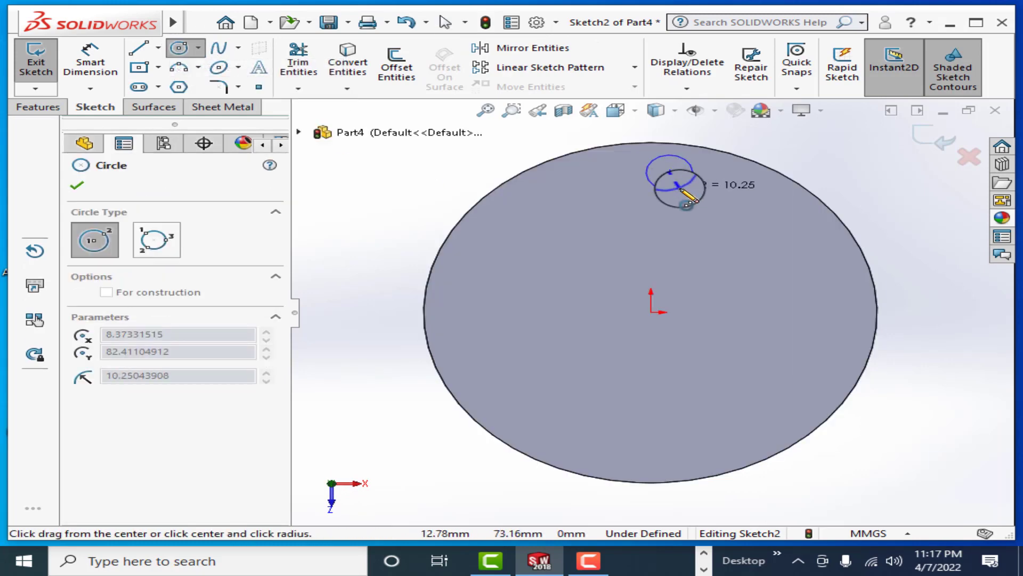
pyautogui.click(681, 191)
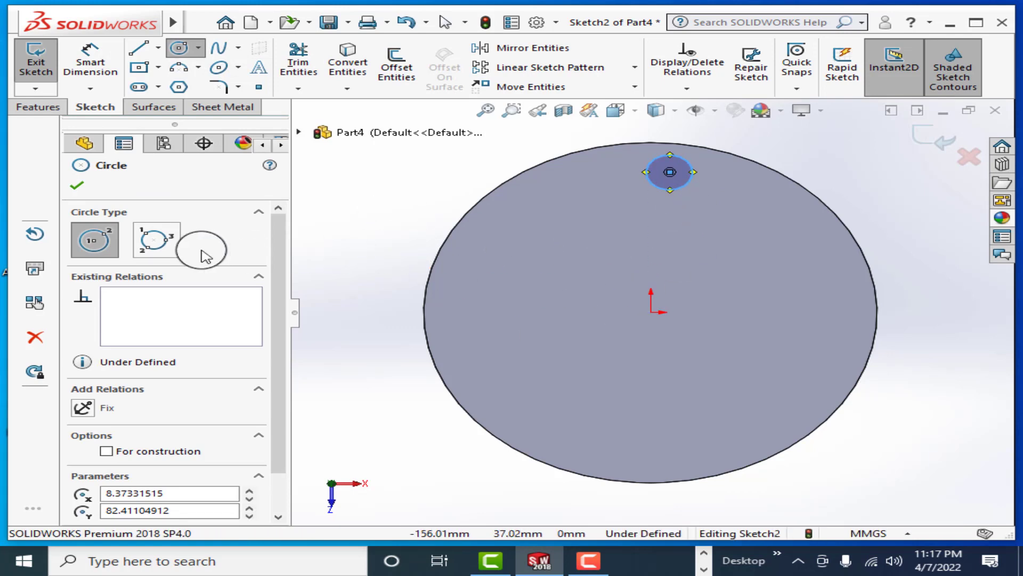
pyautogui.click(85, 190)
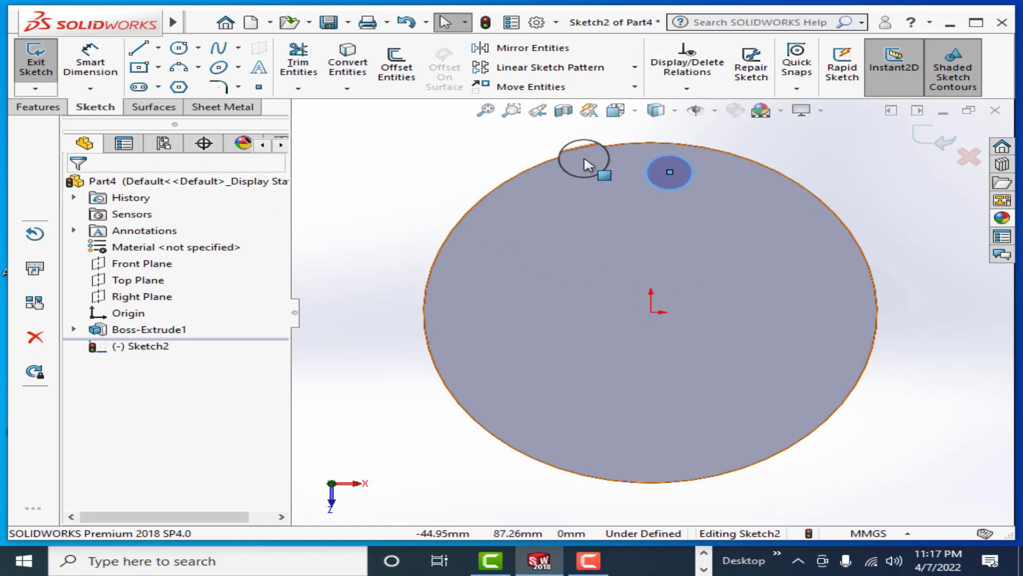
# - Add a Vertical relation between the small circle's centre and the origin
pyautogui.click(671, 172)
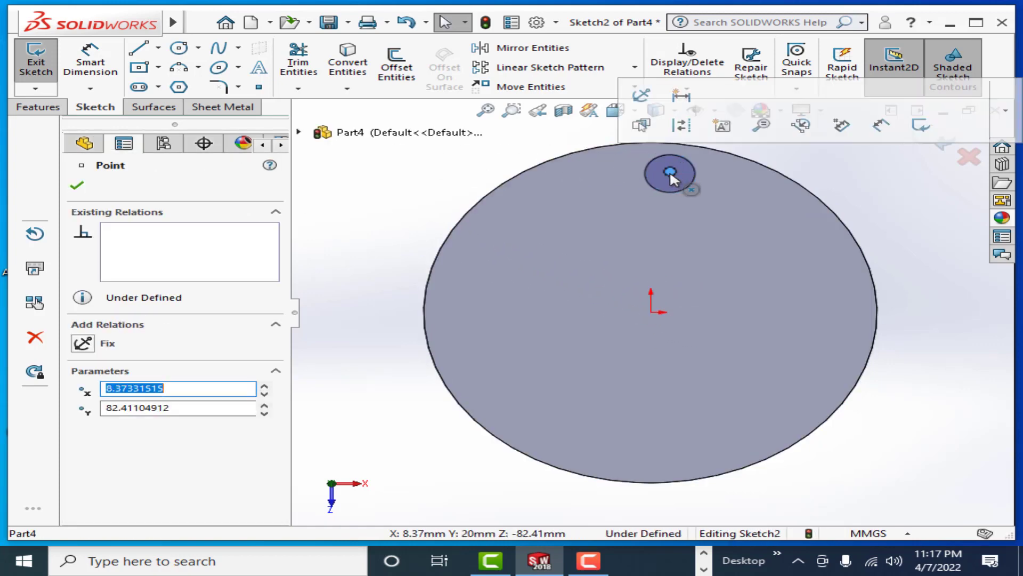
pyautogui.keyDown('ctrl'); pyautogui.click(651, 312); pyautogui.keyUp('ctrl')
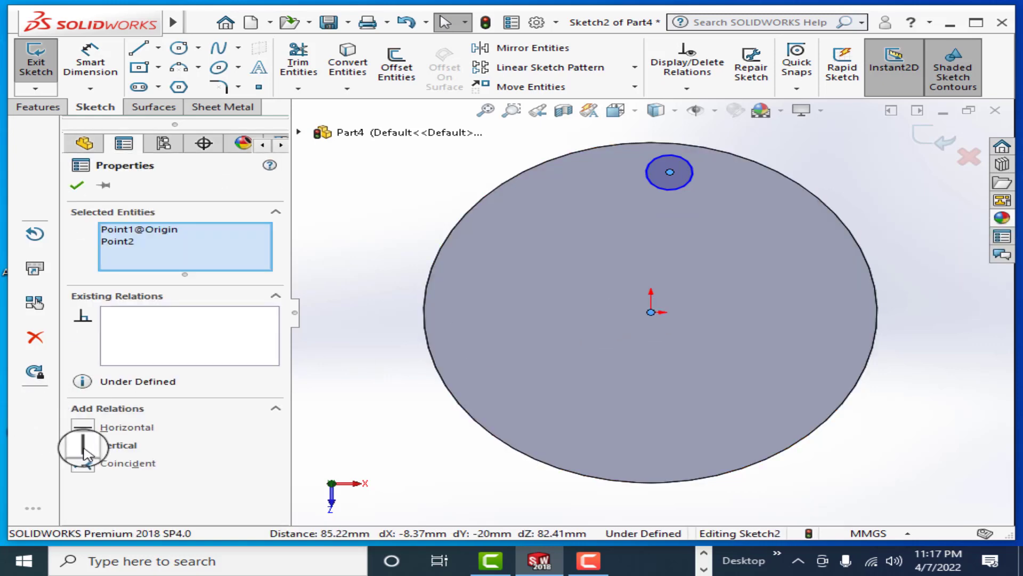
pyautogui.click(84, 446)
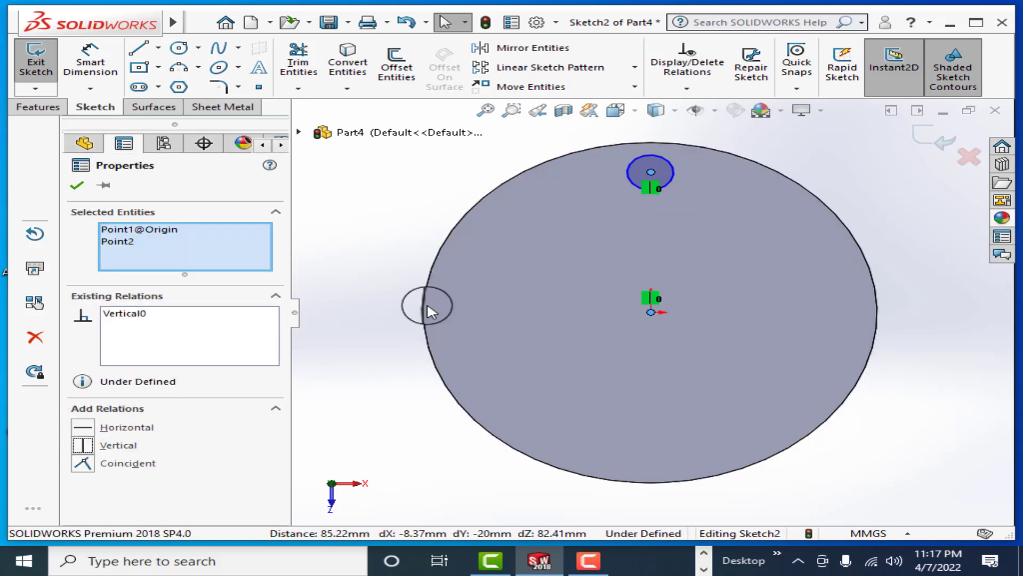
pyautogui.click(84, 188)
pyautogui.click(35, 108)
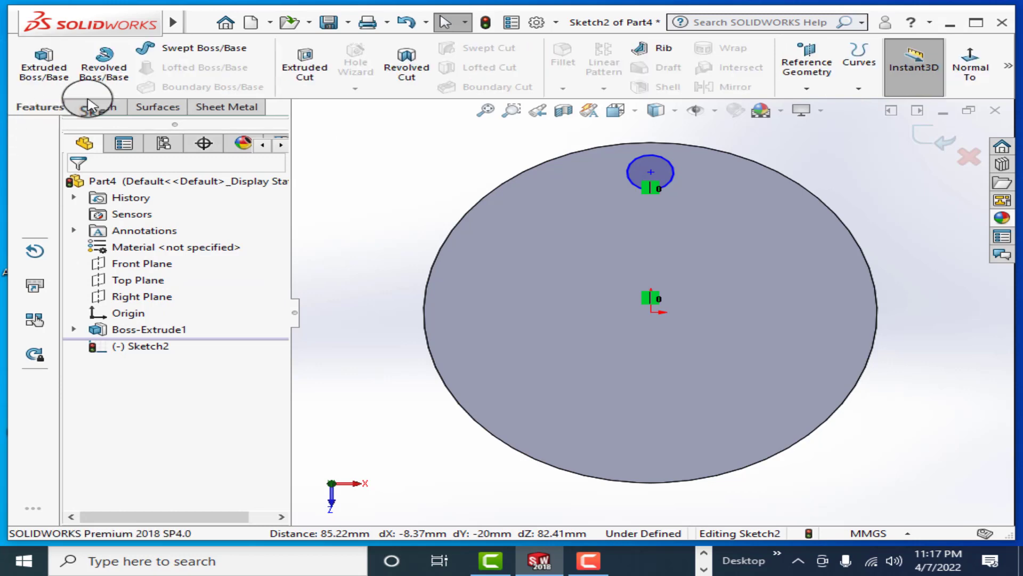
# - Cut the small circle 20 mm blind through the disc, then select the hole's face
pyautogui.click(304, 67)
pyautogui.doubleClick(142, 328)
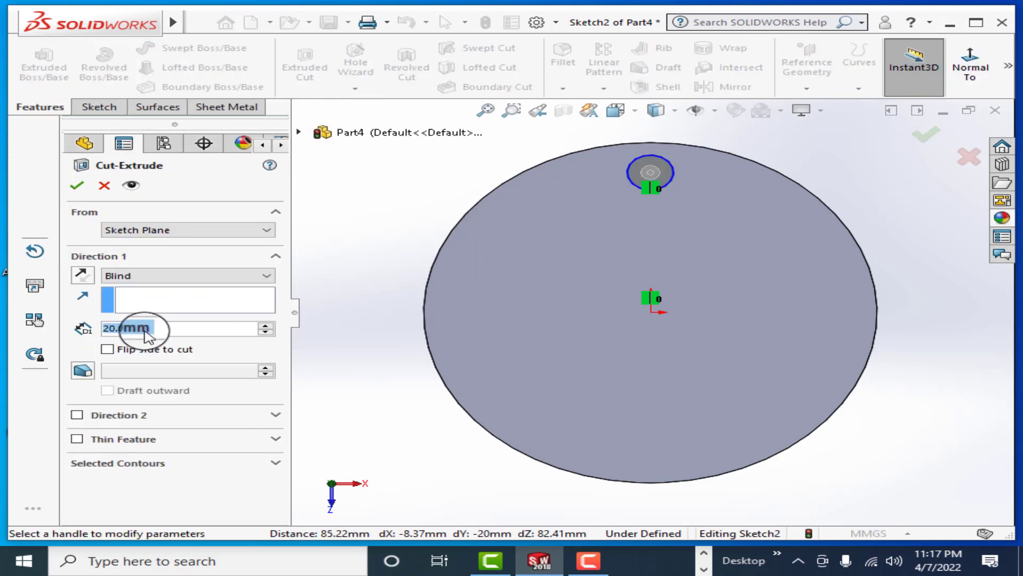
pyautogui.click(76, 185)
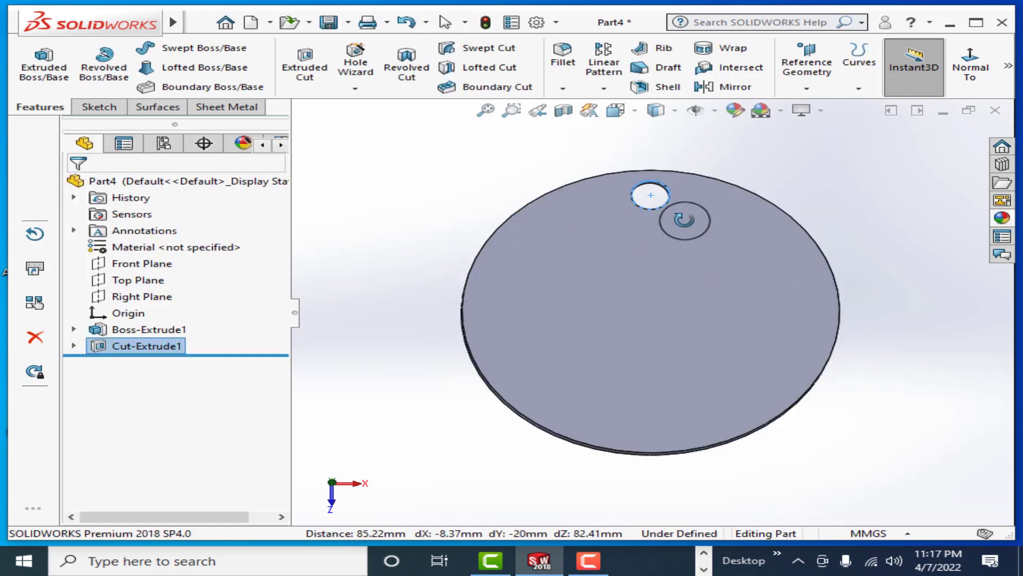
pyautogui.click(664, 200)
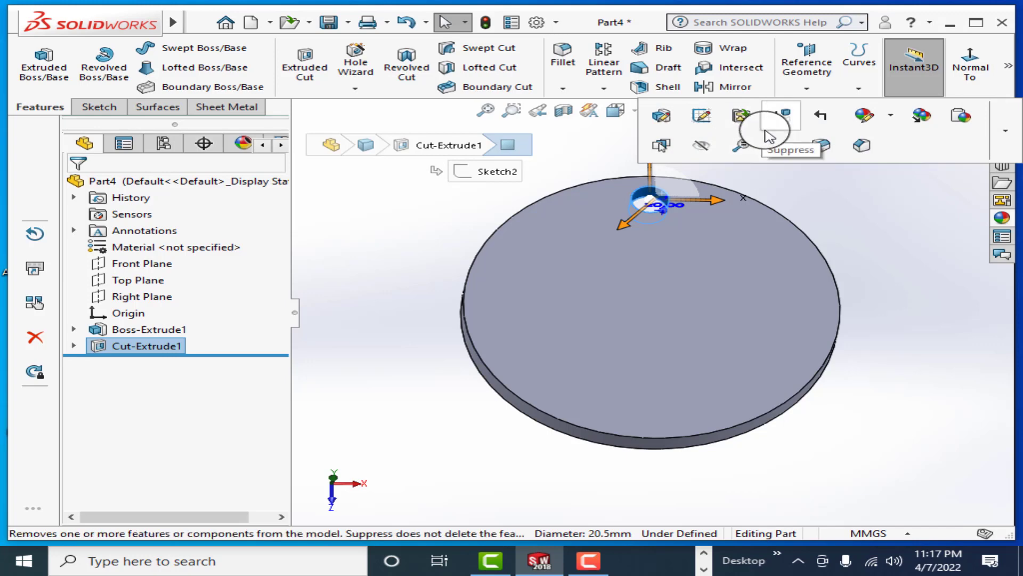
# - Colour the hole's inner face green using the Appearances colour swatches
pyautogui.click(864, 117)
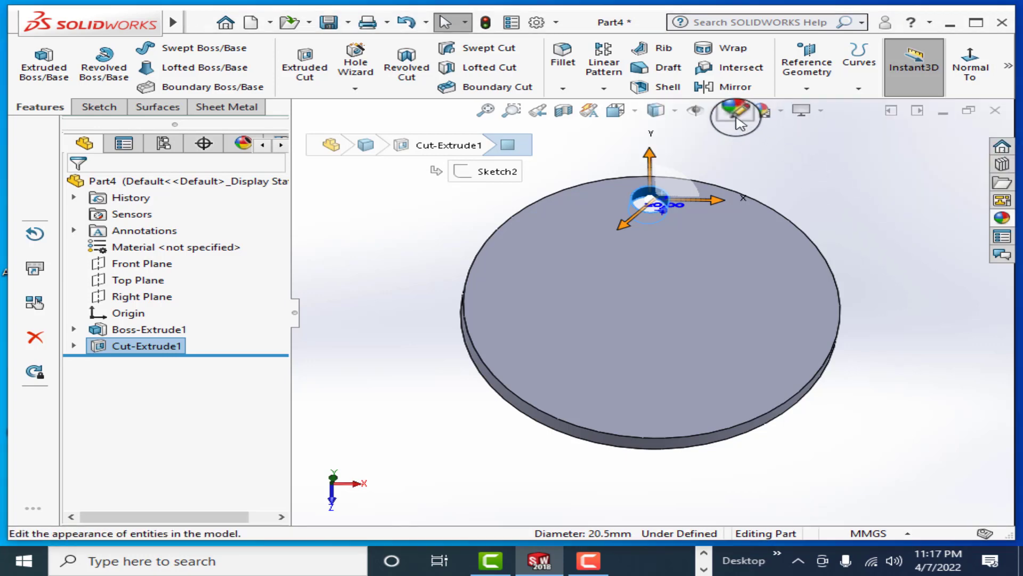
pyautogui.click(731, 124)
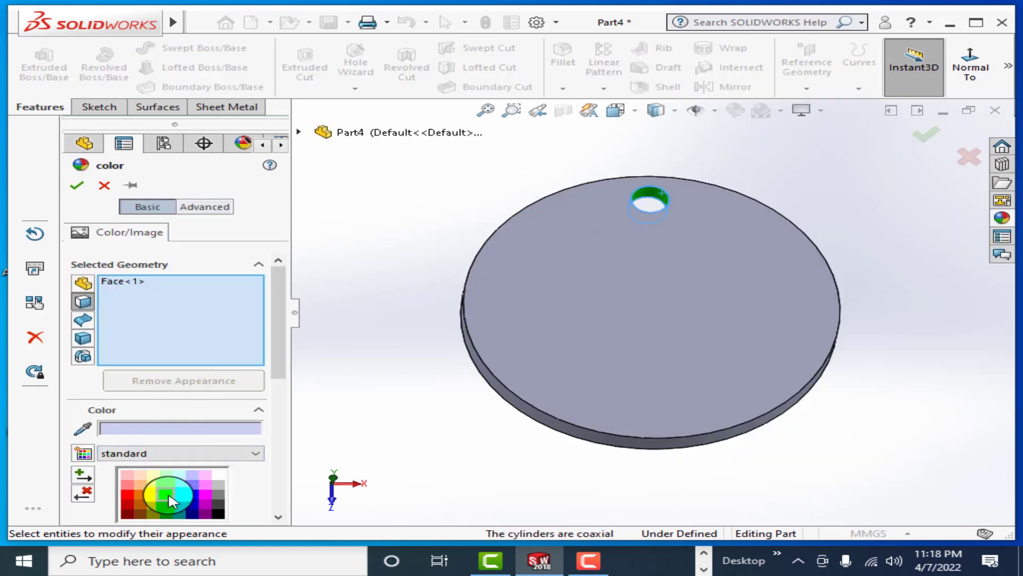
pyautogui.click(168, 500)
pyautogui.click(77, 185)
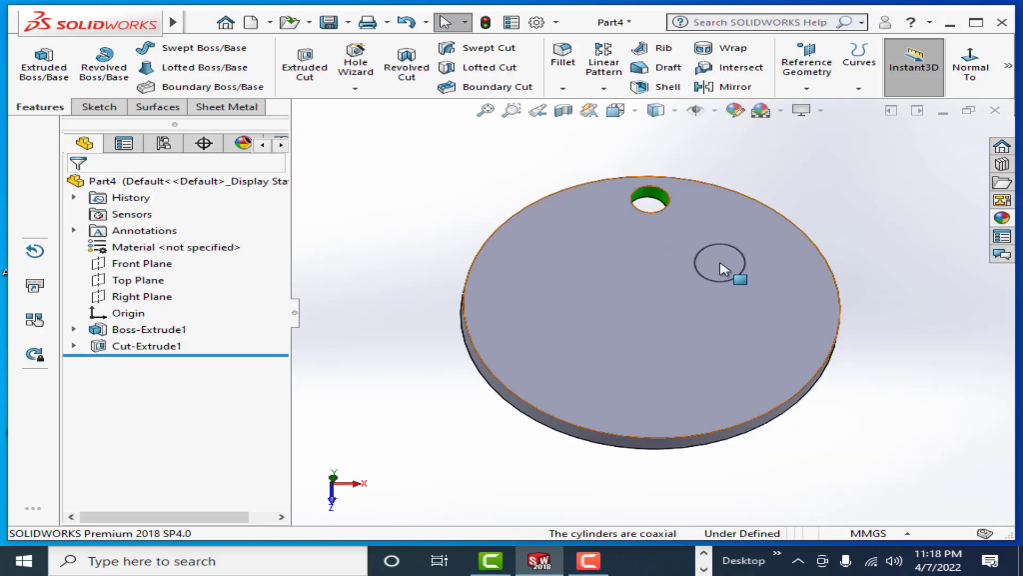
pyautogui.moveTo(720, 269); pyautogui.dragTo(714, 234, button='middle')
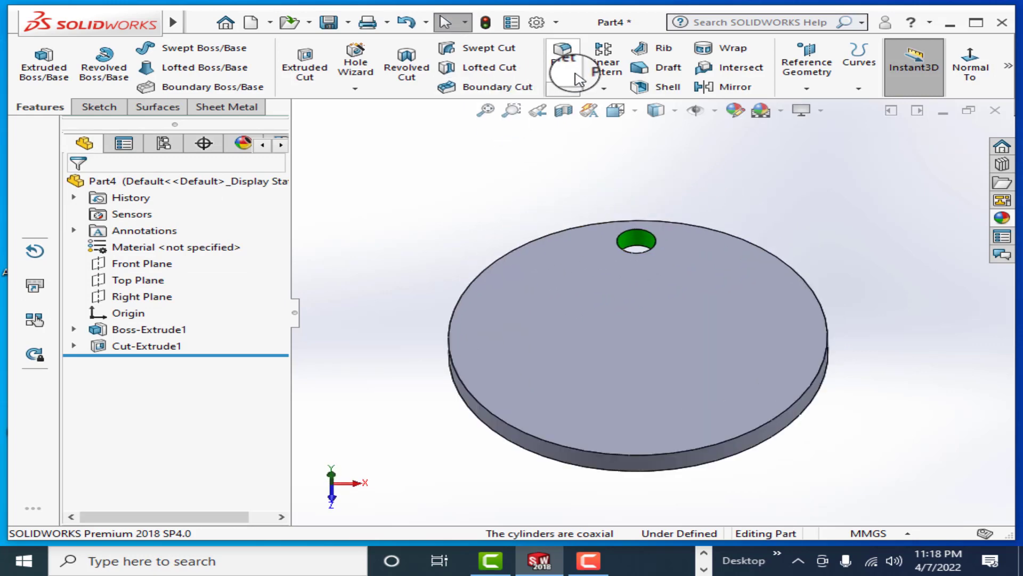
# - Set up a circular pattern about the disc's outer edge with equal spacing, 360° and 10 instances
pyautogui.click(604, 88)
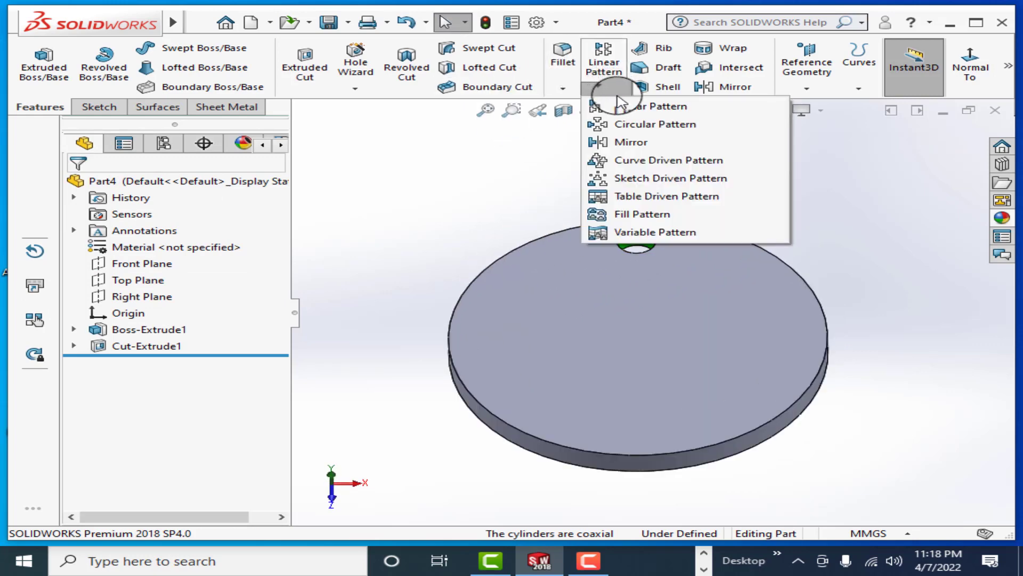
pyautogui.click(660, 128)
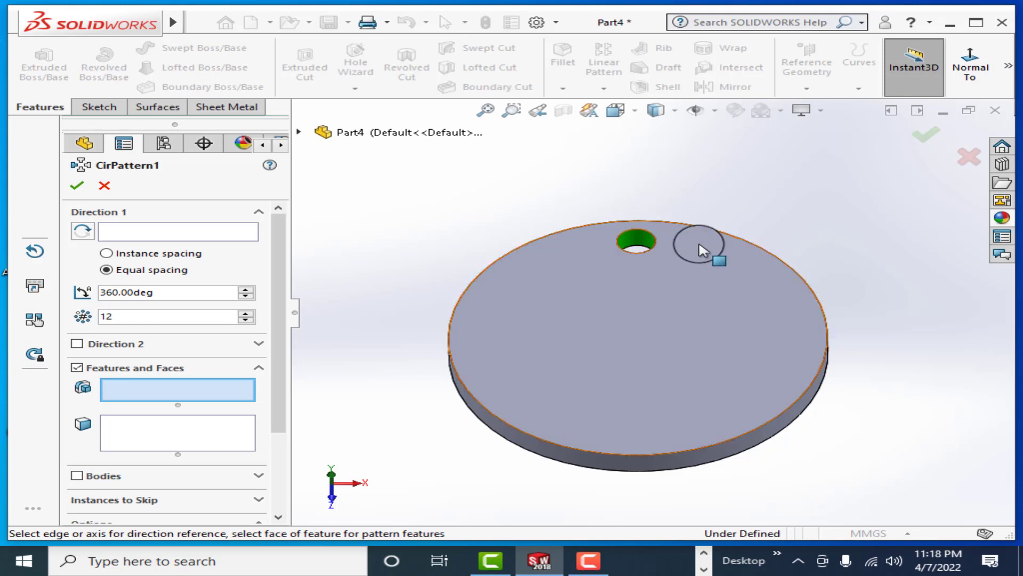
pyautogui.scroll(-2, 695, 224)
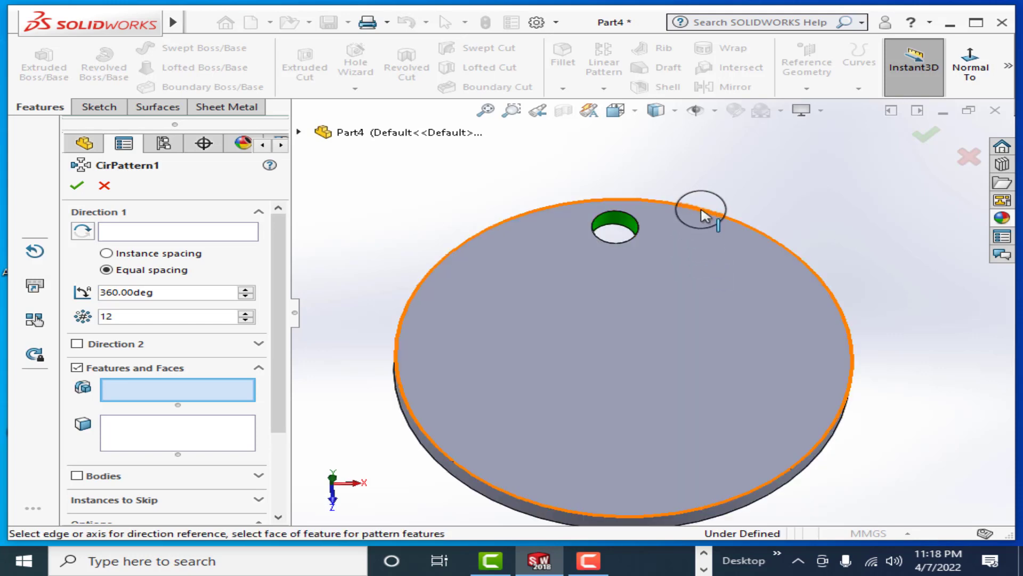
pyautogui.click(142, 231)
pyautogui.click(741, 226)
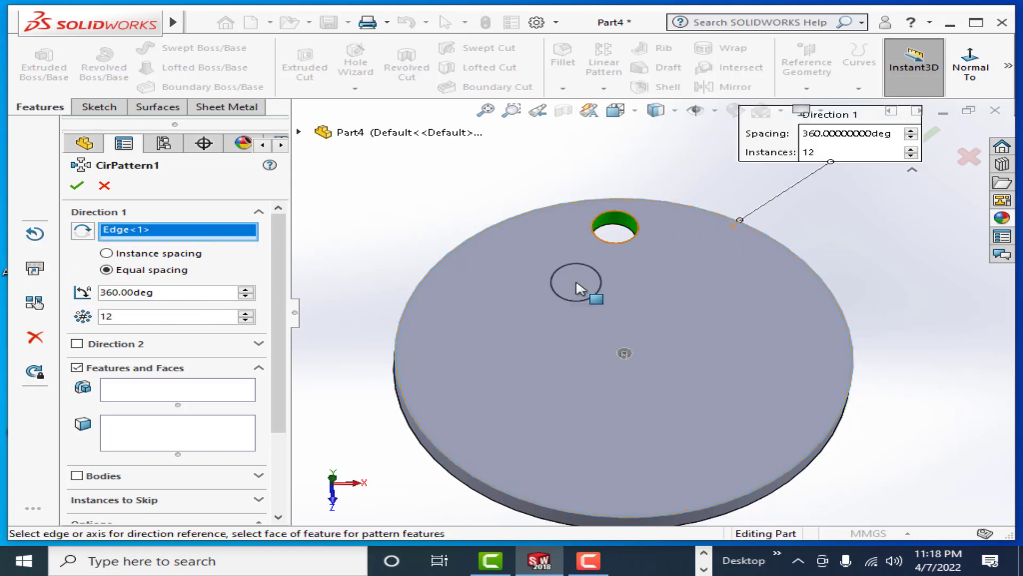
pyautogui.click(106, 269)
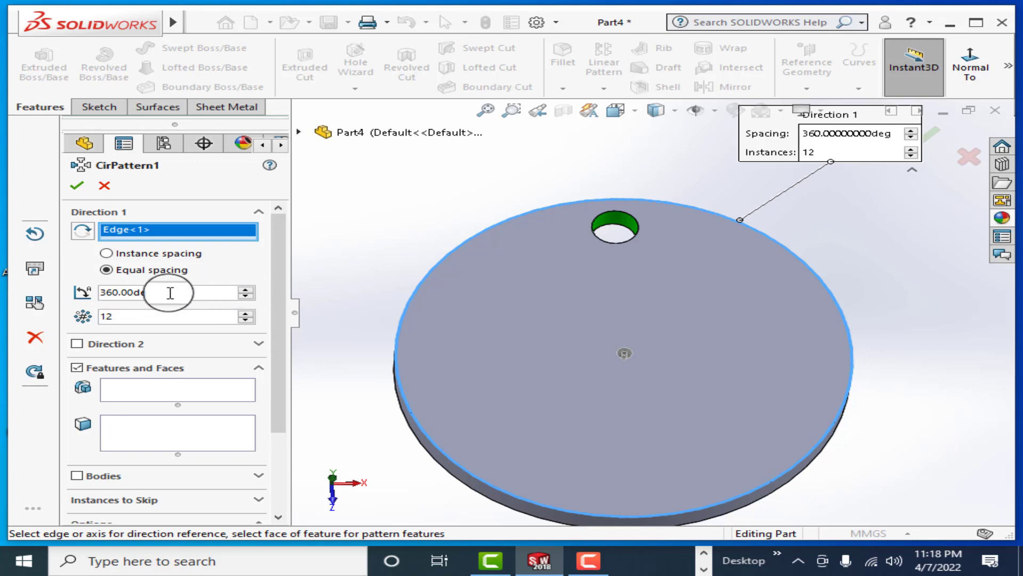
pyautogui.click(246, 297)
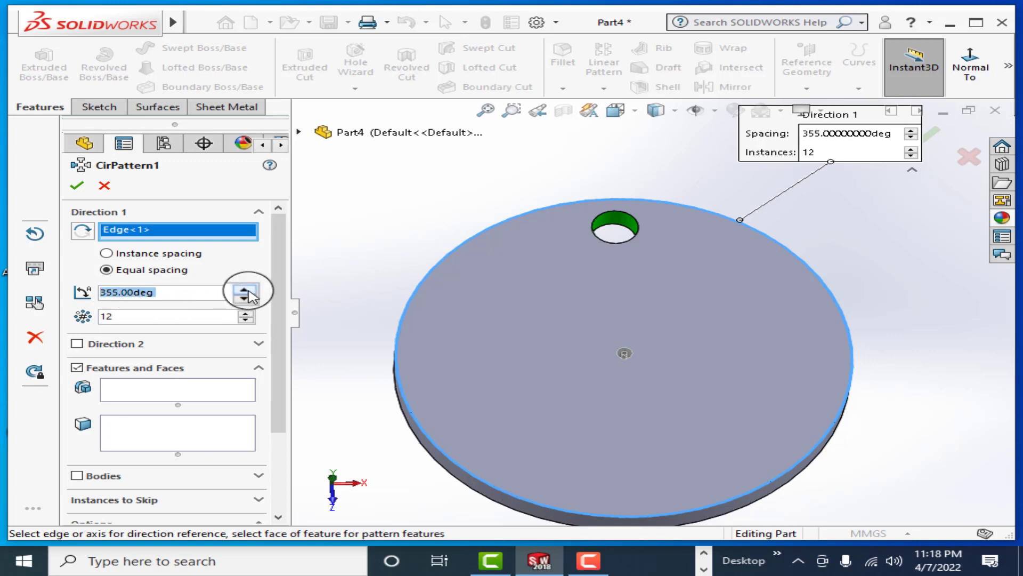
pyautogui.click(246, 290)
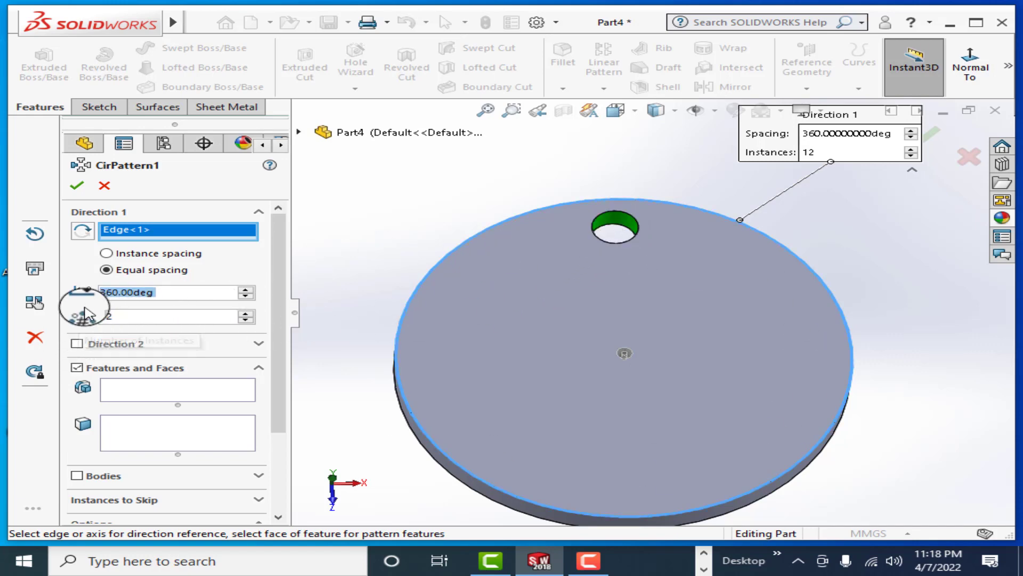
pyautogui.click(248, 313)
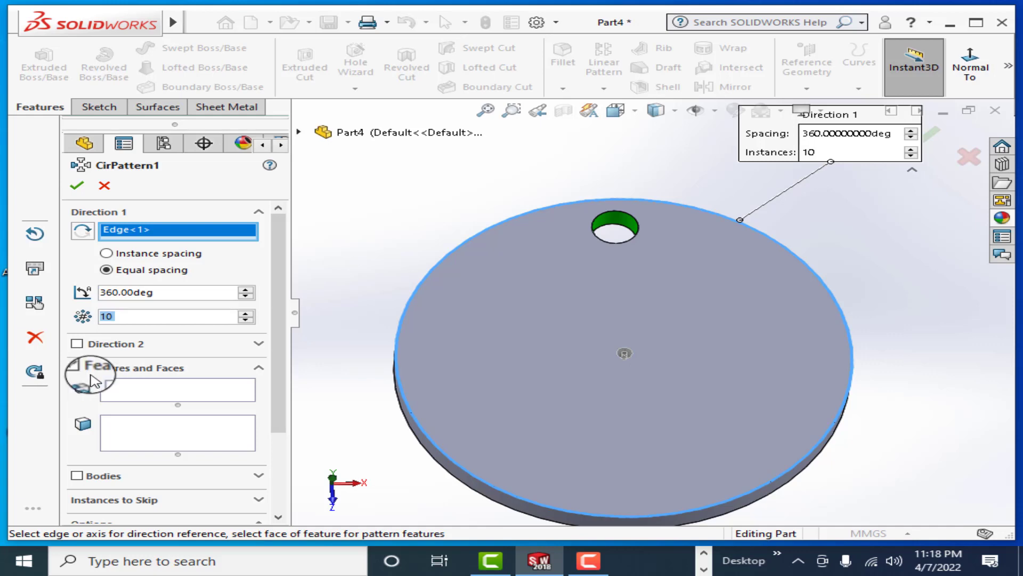
pyautogui.click(150, 392)
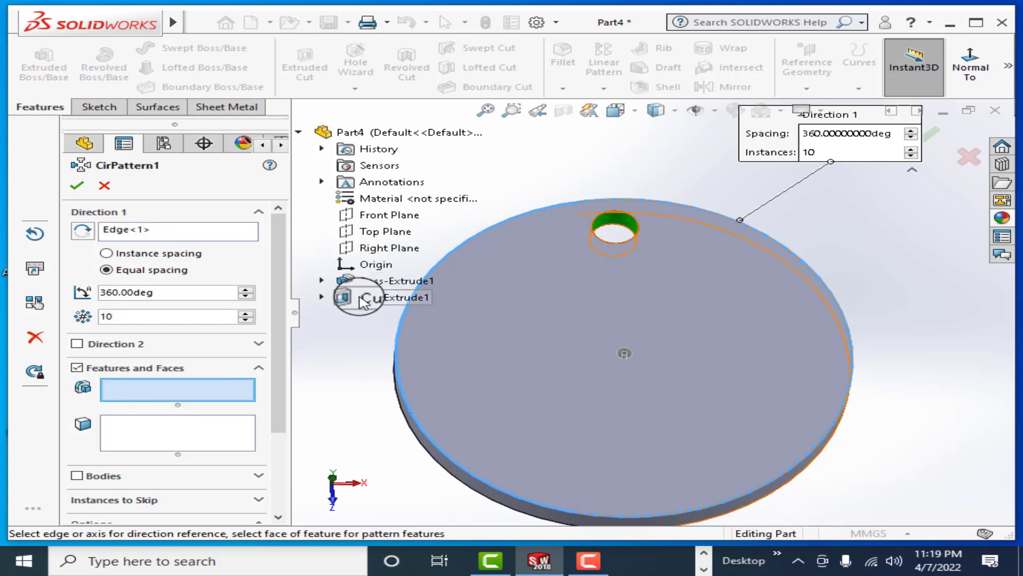
# - Pattern Cut-Extrude1, trying 8 instances at 360° and skipping then restoring one hole
pyautogui.click(356, 297)
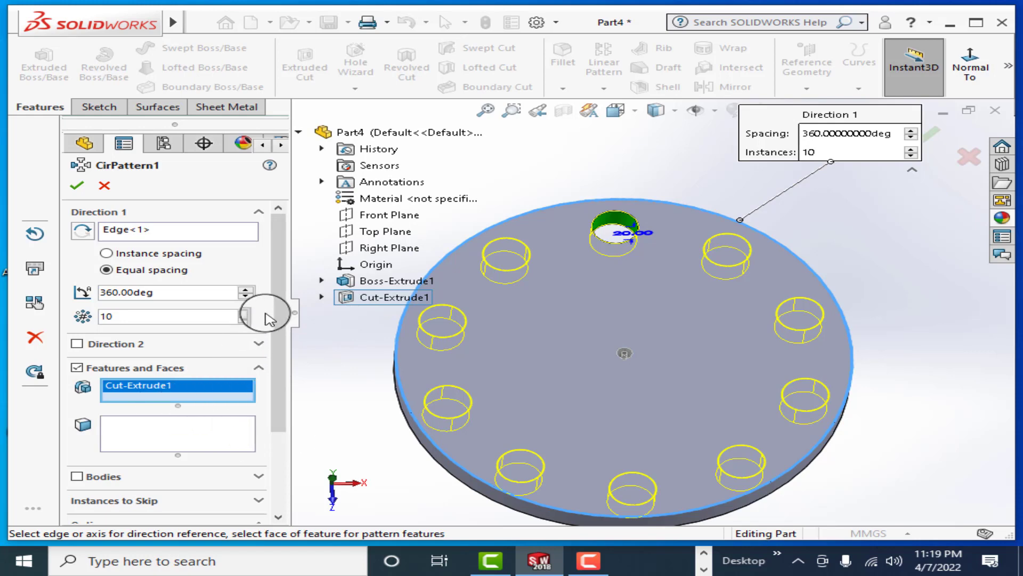
pyautogui.click(245, 319)
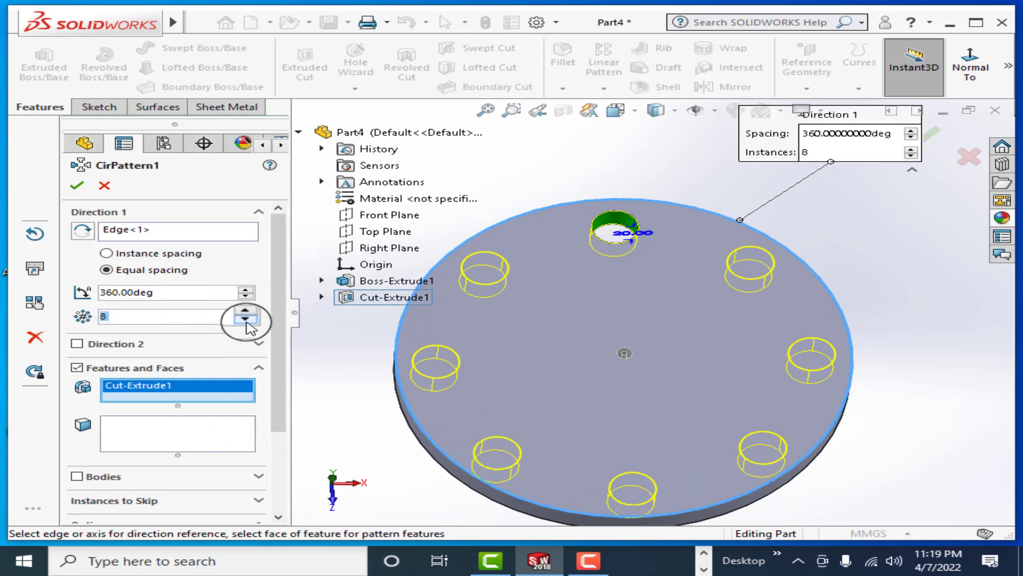
pyautogui.click(246, 296)
pyautogui.click(247, 296)
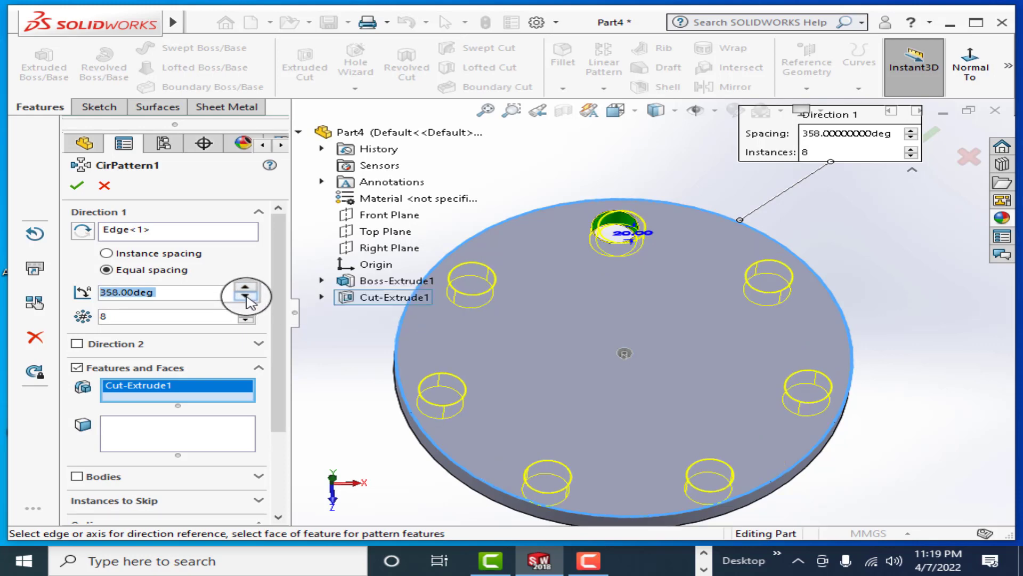
pyautogui.click(244, 288)
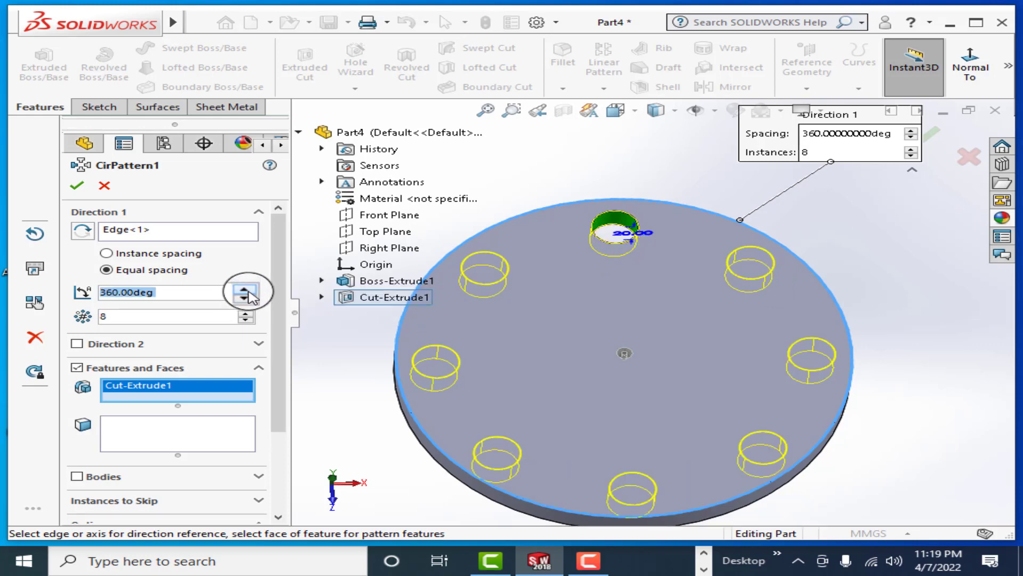
pyautogui.moveTo(285, 364); pyautogui.dragTo(288, 452)
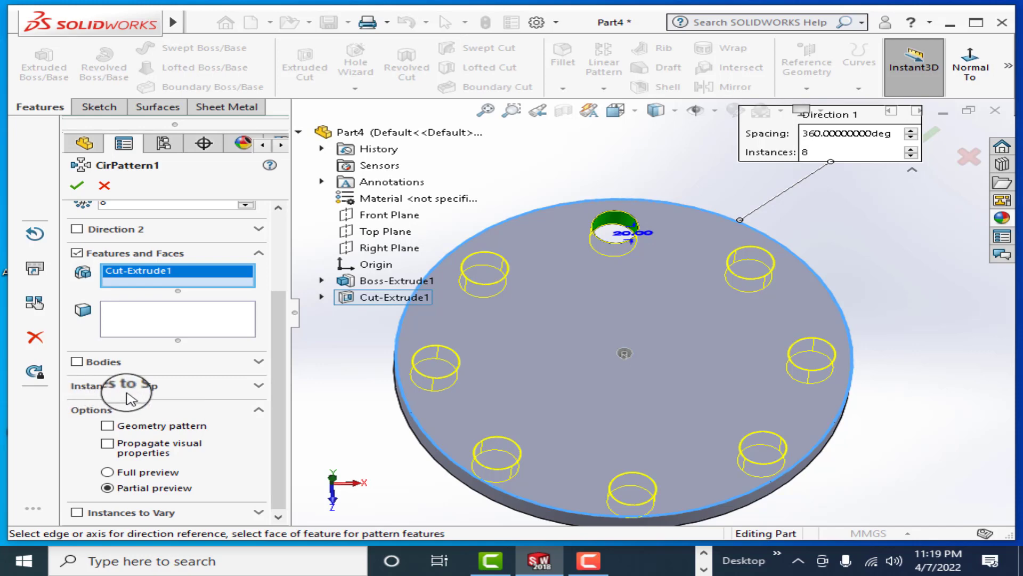
pyautogui.click(259, 385)
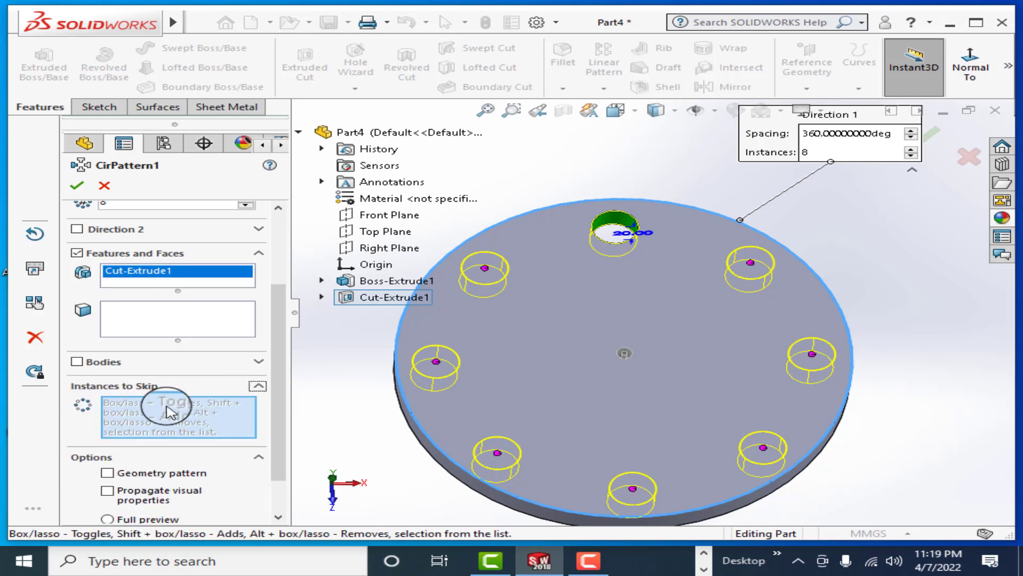
pyautogui.click(486, 268)
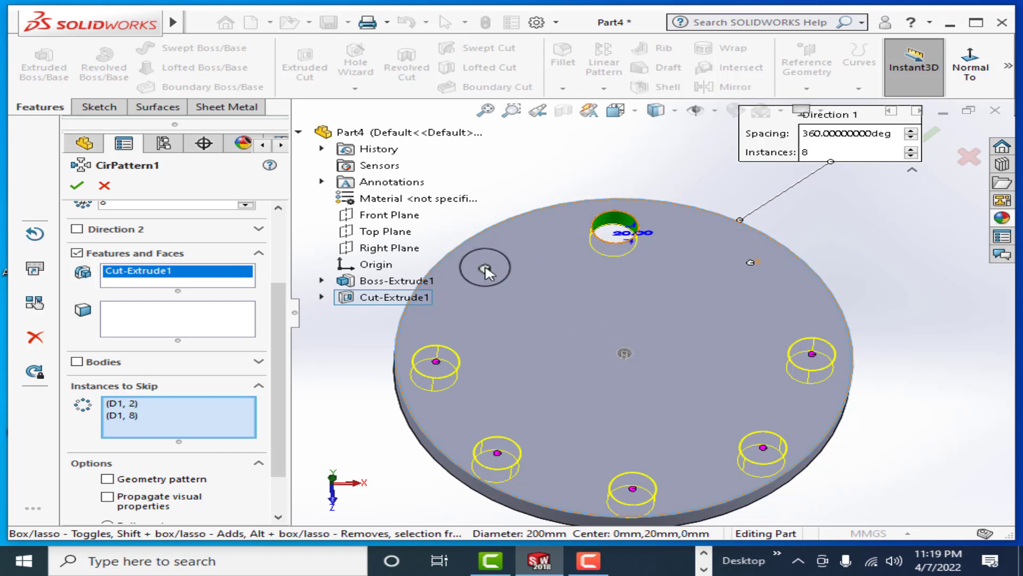
pyautogui.click(751, 262)
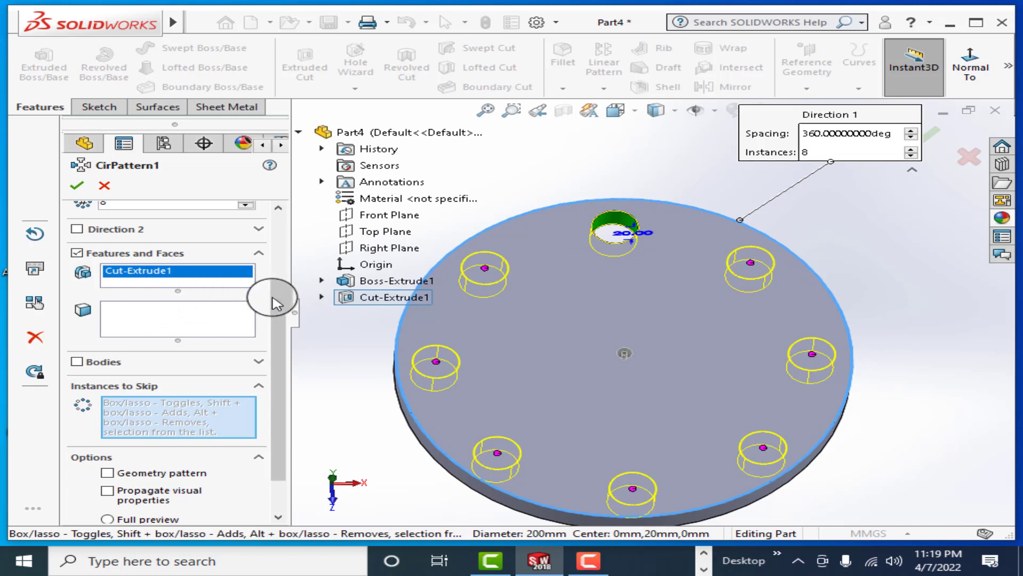
# - Raise the pattern to 14 instances with no skipped holes and accept it
pyautogui.scroll(2, 274, 304)
pyautogui.click(247, 269)
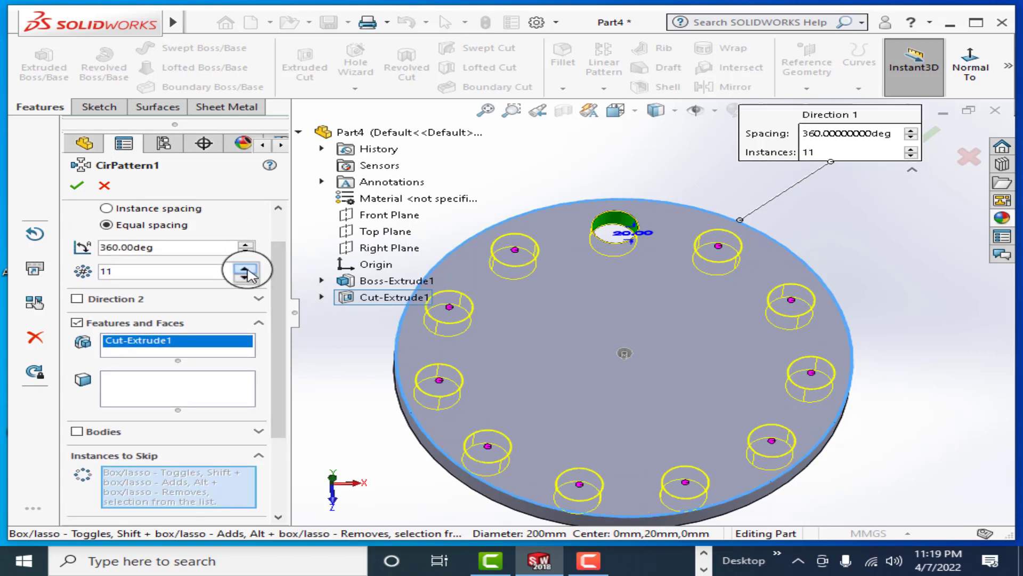
pyautogui.click(469, 278)
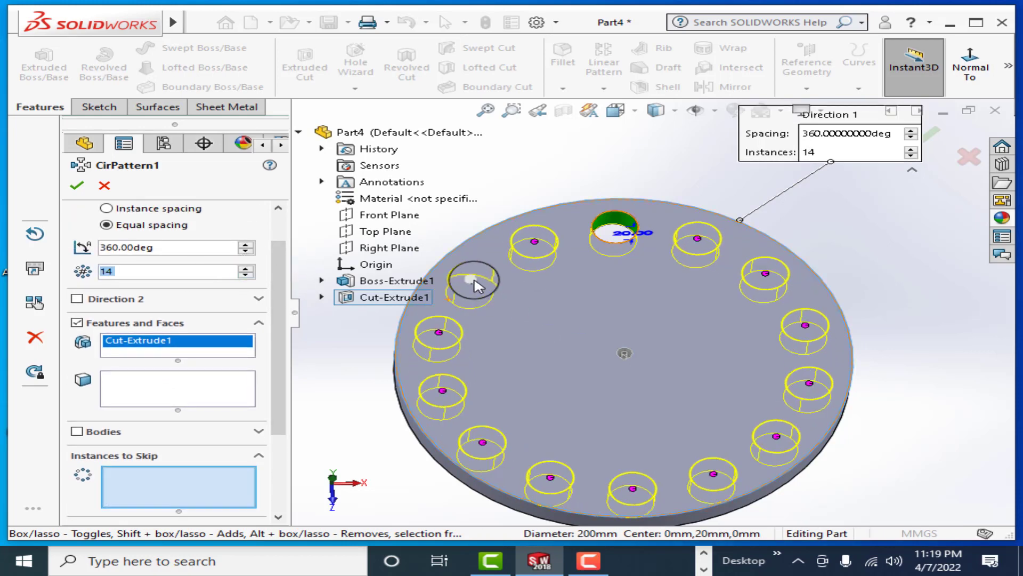
pyautogui.click(766, 275)
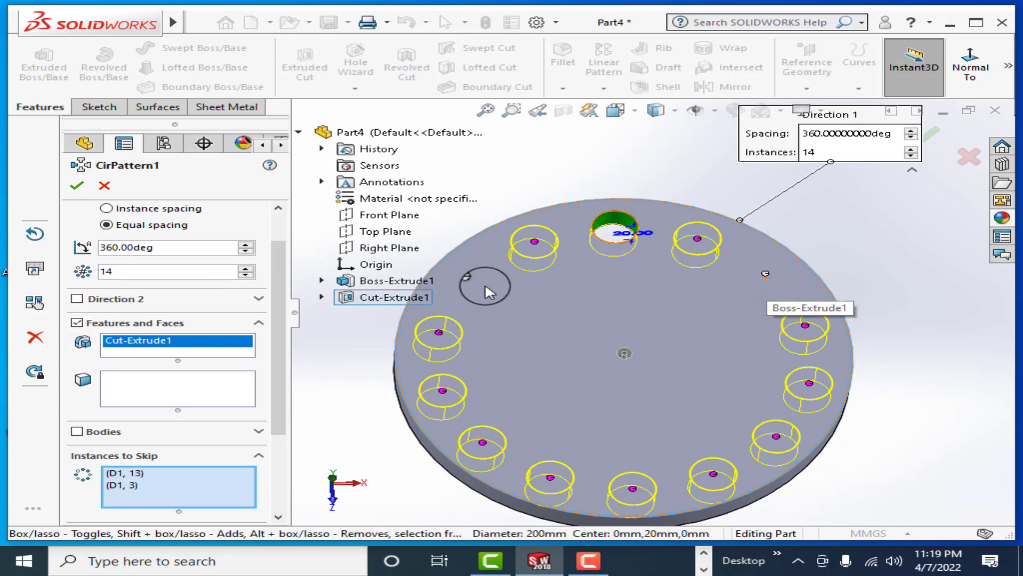
pyautogui.click(467, 277)
pyautogui.click(766, 275)
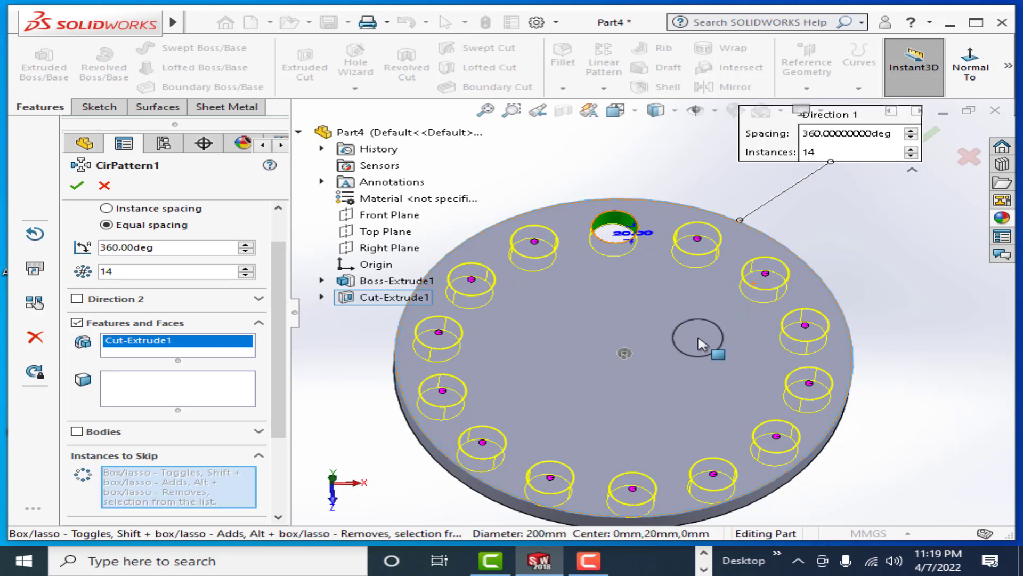
pyautogui.moveTo(276, 390); pyautogui.dragTo(281, 448)
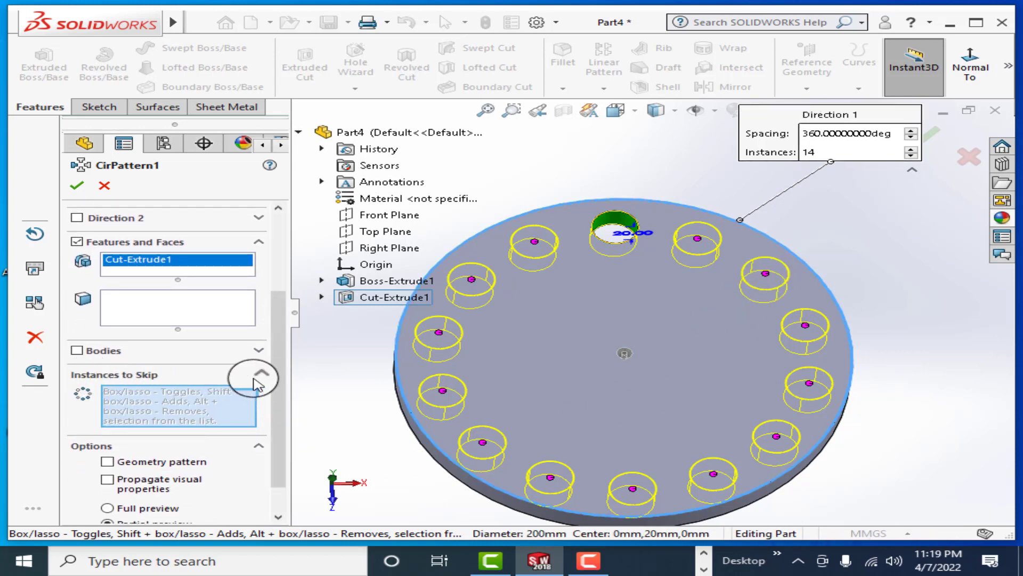
pyautogui.moveTo(276, 370); pyautogui.dragTo(283, 411)
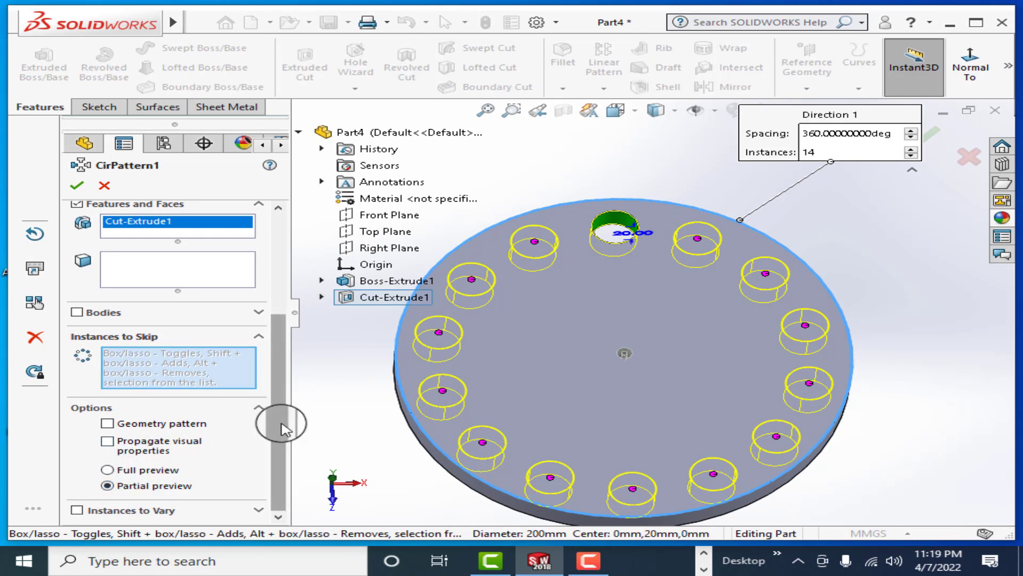
pyautogui.click(77, 185)
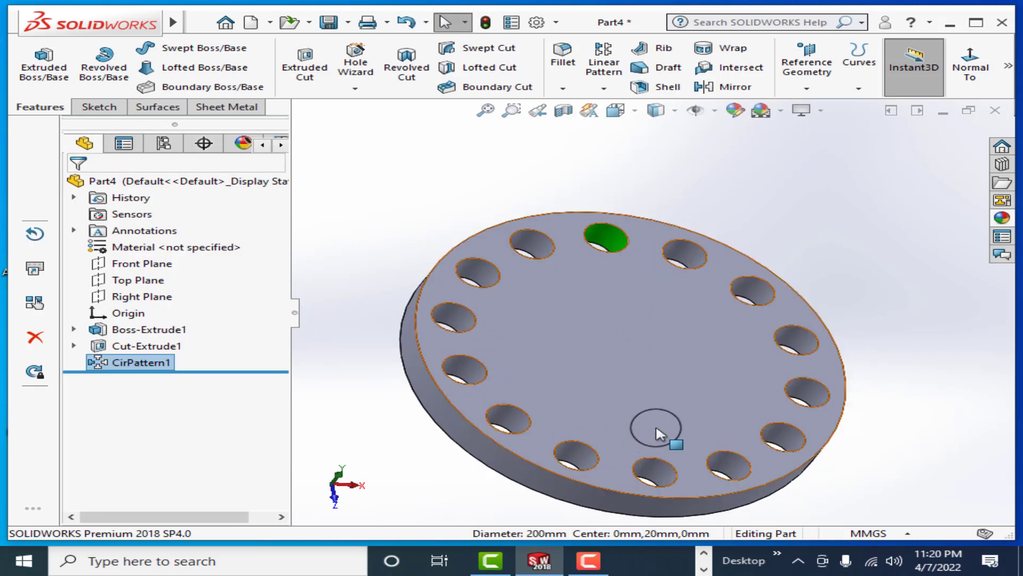
# - Edit CirPattern1 to propagate visual properties so all 14 holes turn green
pyautogui.moveTo(634, 389)
pyautogui.mouseDown(button='middle')
pyautogui.moveTo(576, 362)
pyautogui.moveTo(590, 424)
pyautogui.mouseUp(button='middle')
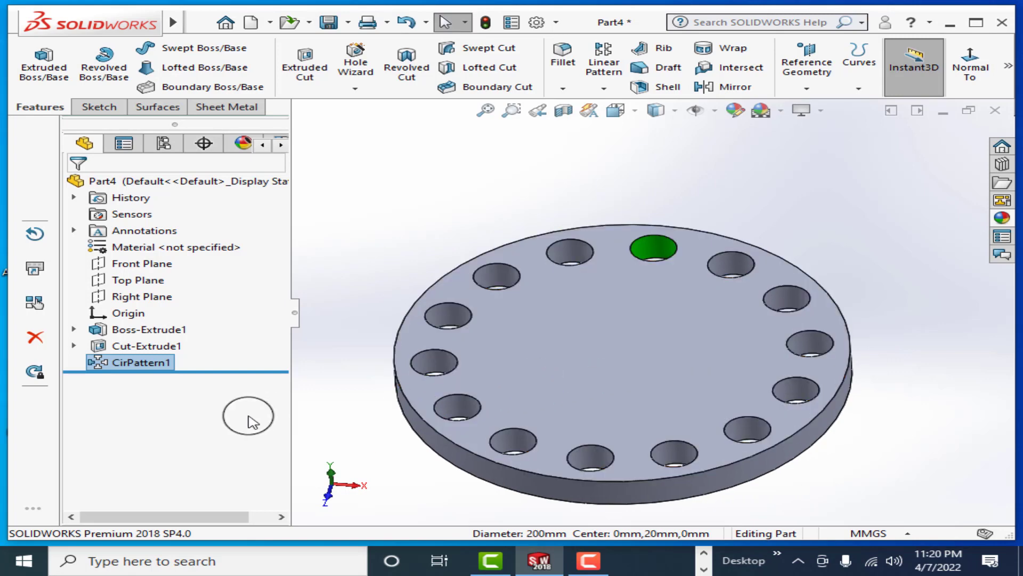
pyautogui.doubleClick(136, 368)
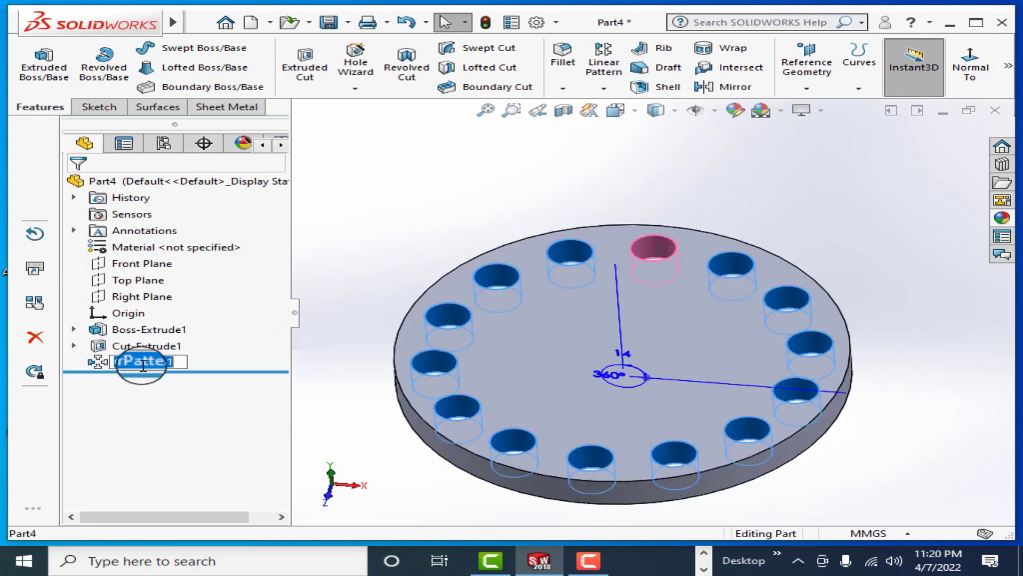
pyautogui.rightClick(133, 365)
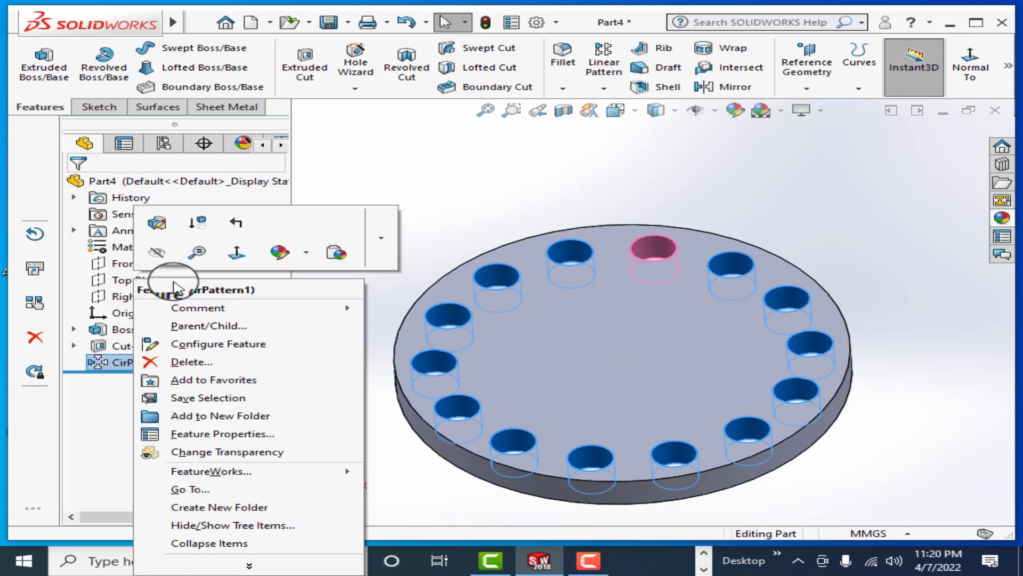
pyautogui.click(159, 234)
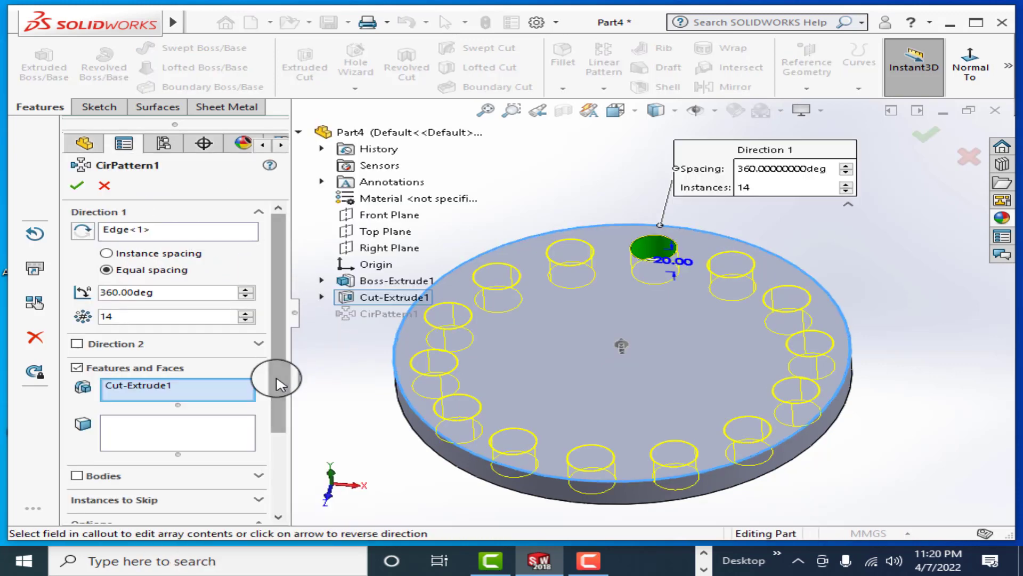
pyautogui.moveTo(279, 379); pyautogui.dragTo(282, 465)
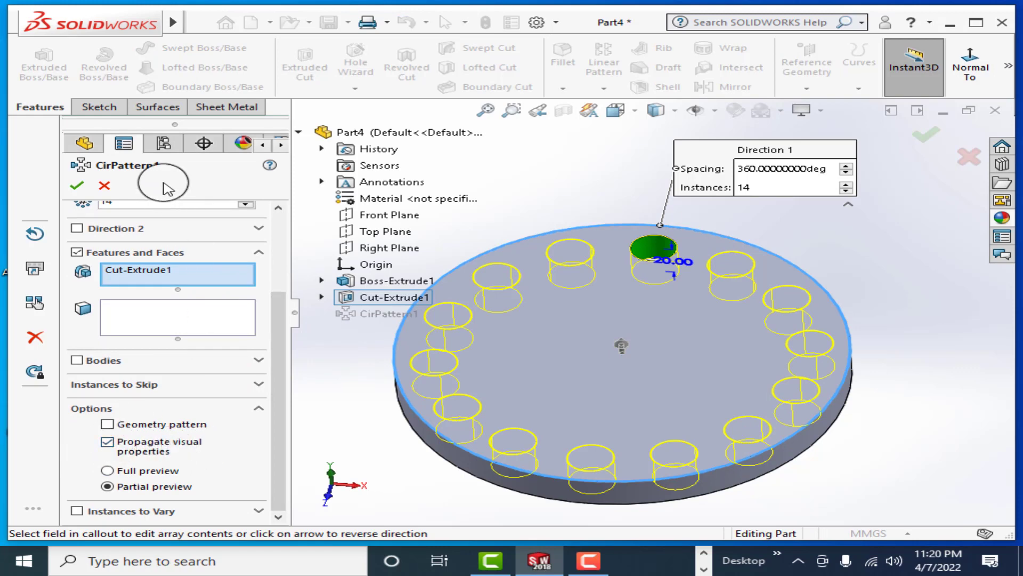
pyautogui.click(80, 192)
pyautogui.moveTo(590, 322)
pyautogui.mouseDown(button='middle')
pyautogui.moveTo(624, 338)
pyautogui.moveTo(657, 292)
pyautogui.mouseUp(button='middle')
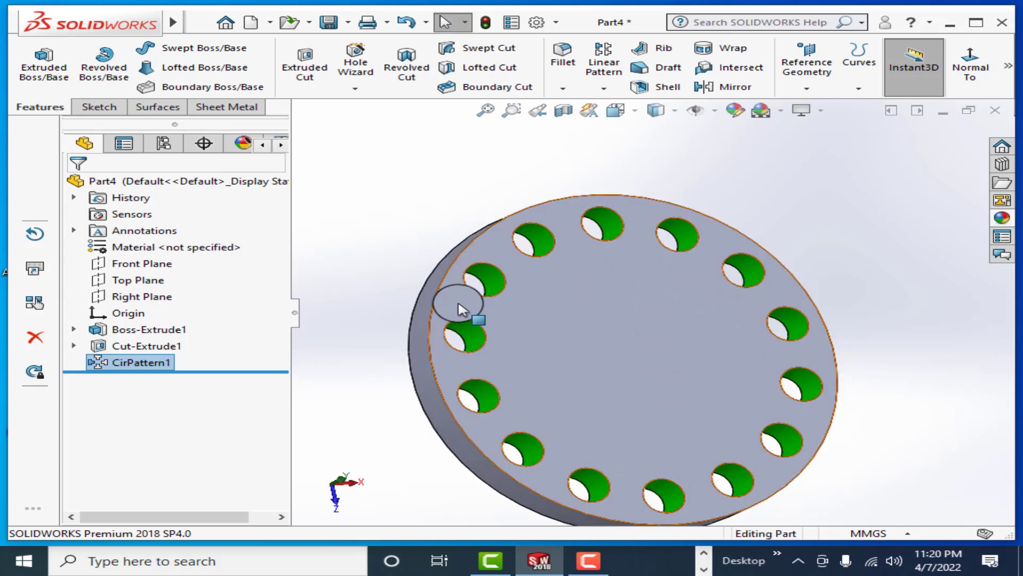
# - Orbit and zoom out to inspect the holed disc, then minimise SOLIDWORKS
pyautogui.moveTo(617, 304)
pyautogui.mouseDown(button='middle')
pyautogui.moveTo(581, 279)
pyautogui.moveTo(647, 345)
pyautogui.mouseUp(button='middle')
pyautogui.scroll(3, 652, 375)
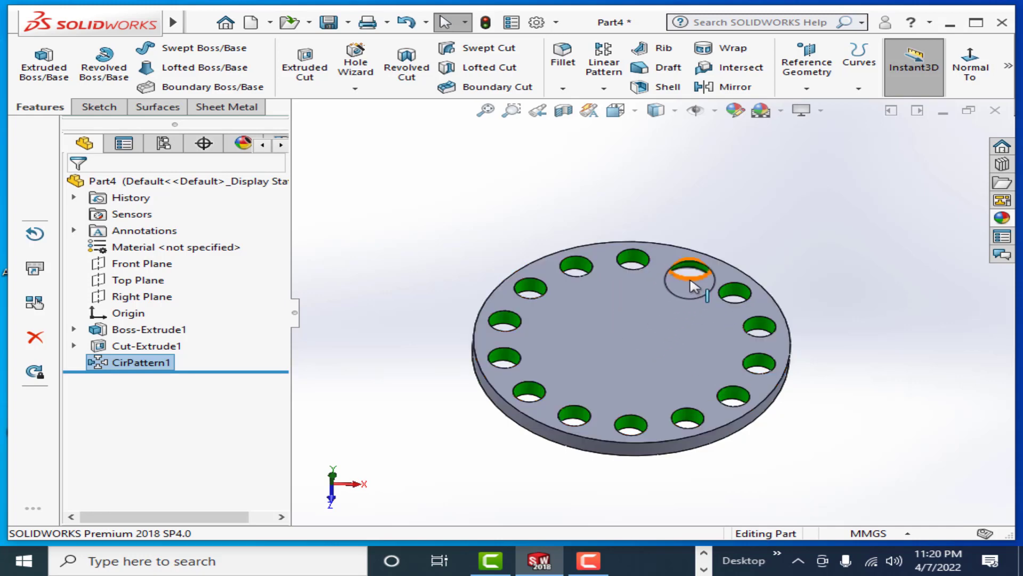
pyautogui.click(591, 566)
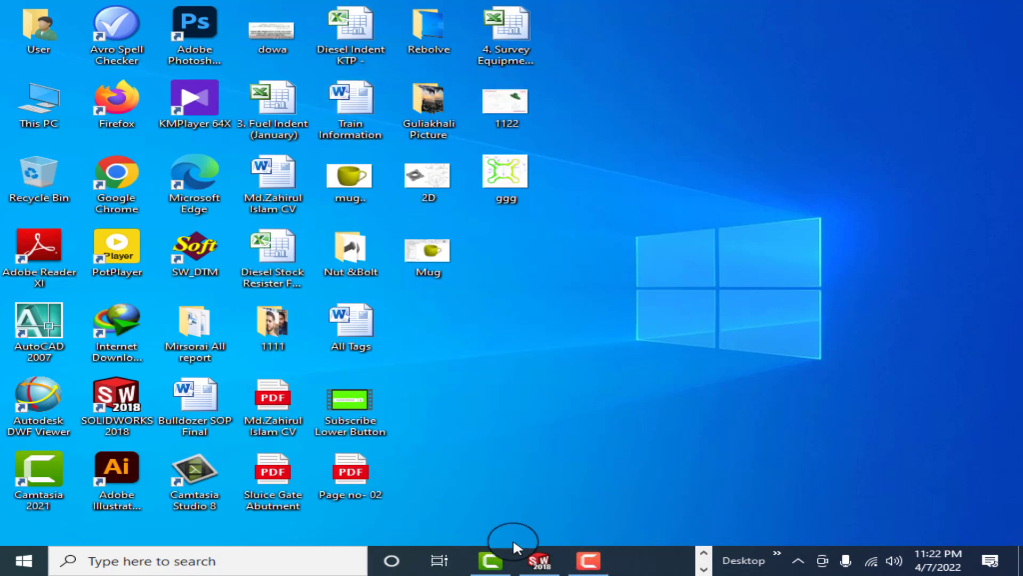
# - Restore SOLIDWORKS and sketch a centre-radius circle at the origin on the disc's top face
pyautogui.click(545, 564)
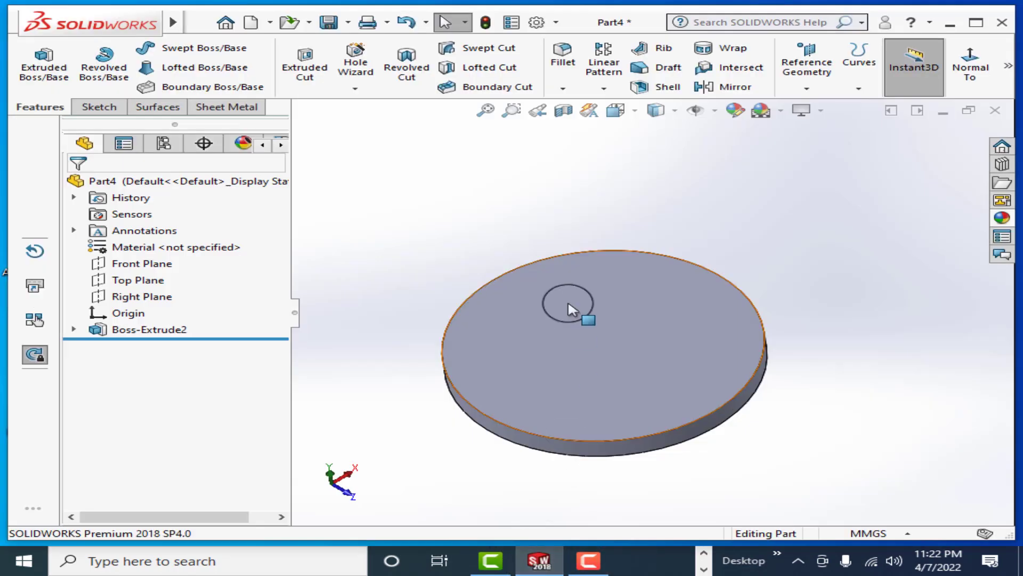
pyautogui.click(607, 341)
pyautogui.rightClick(607, 333)
pyautogui.click(667, 203)
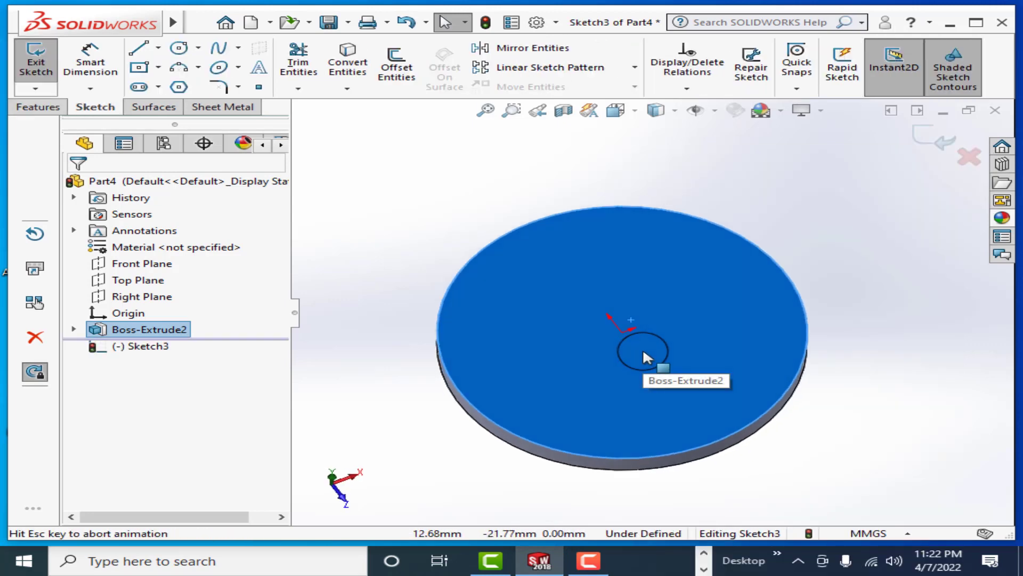
pyautogui.click(198, 47)
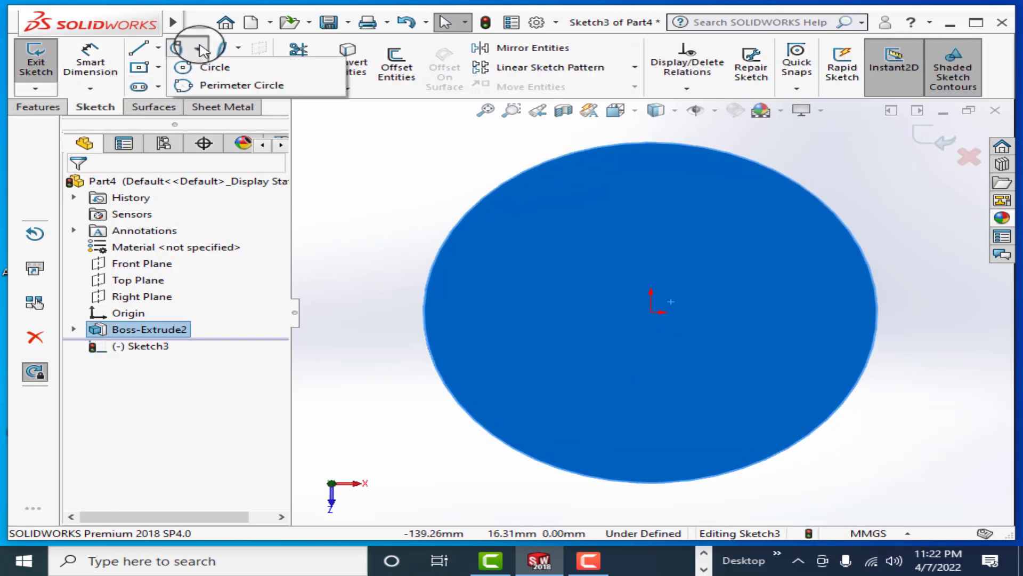
pyautogui.click(180, 67)
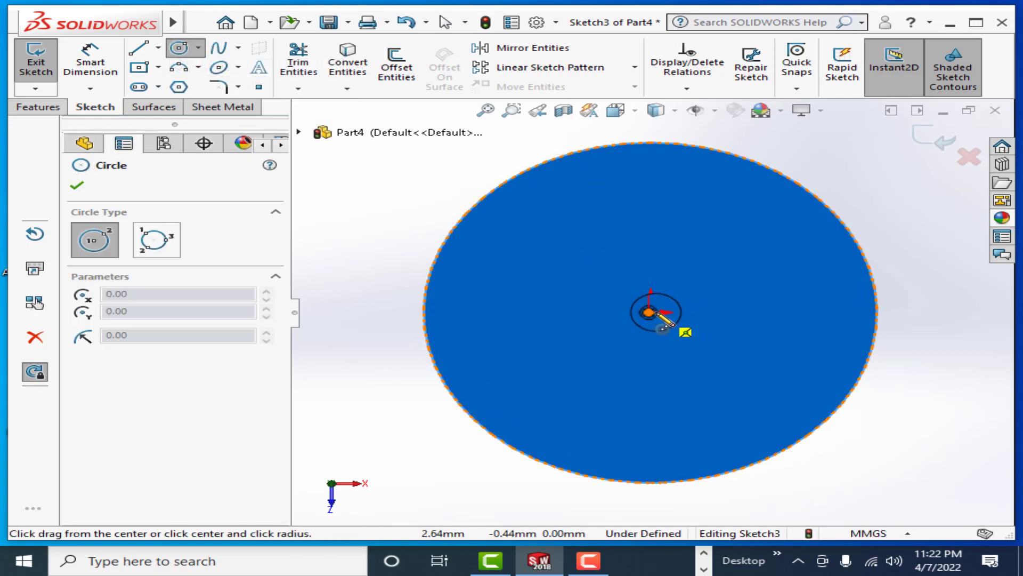
pyautogui.click(650, 312)
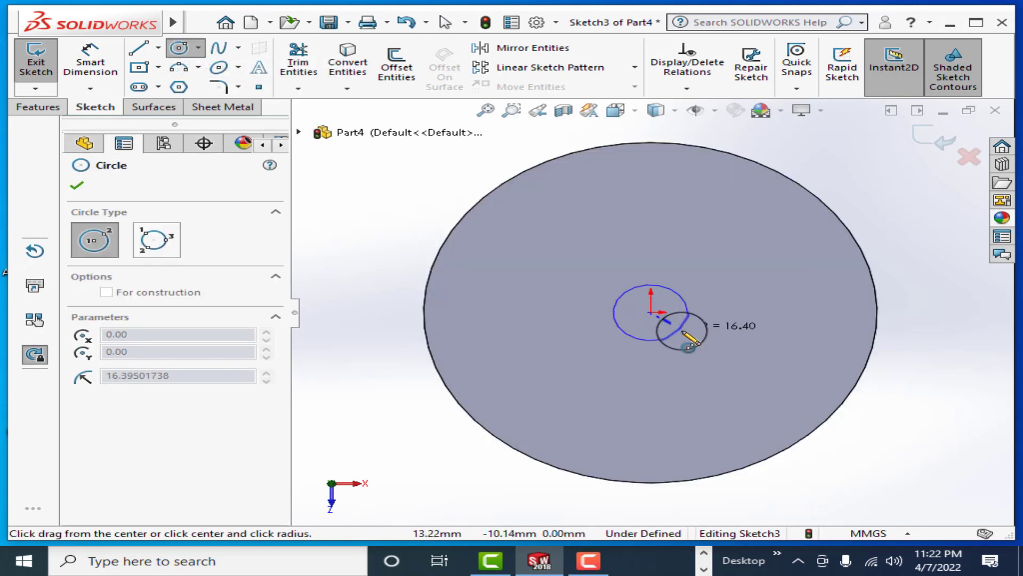
pyautogui.click(723, 376)
pyautogui.click(78, 187)
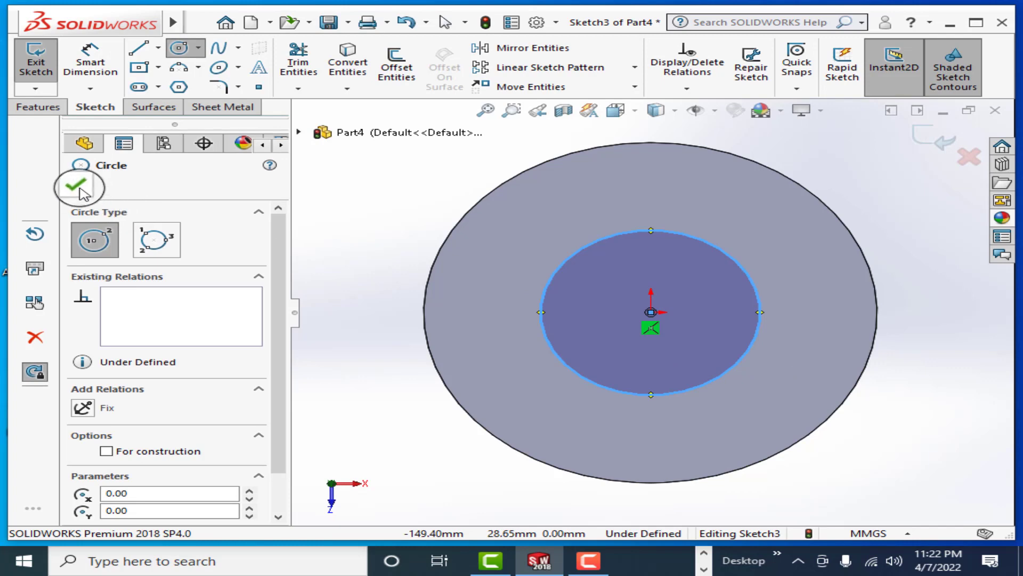
# - Extrude the central circle 60 mm upward into a cylindrical boss
pyautogui.click(32, 108)
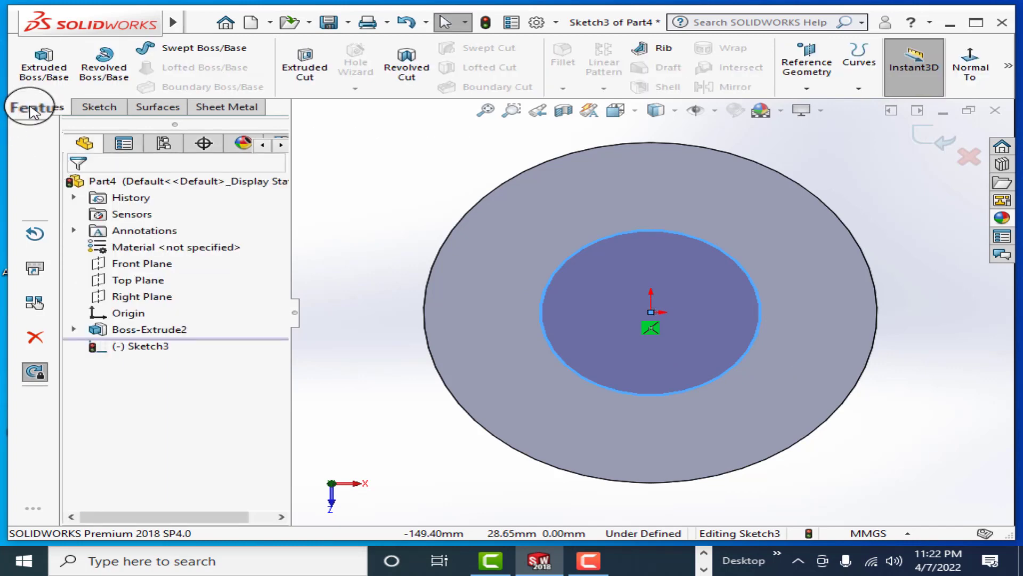
pyautogui.click(44, 60)
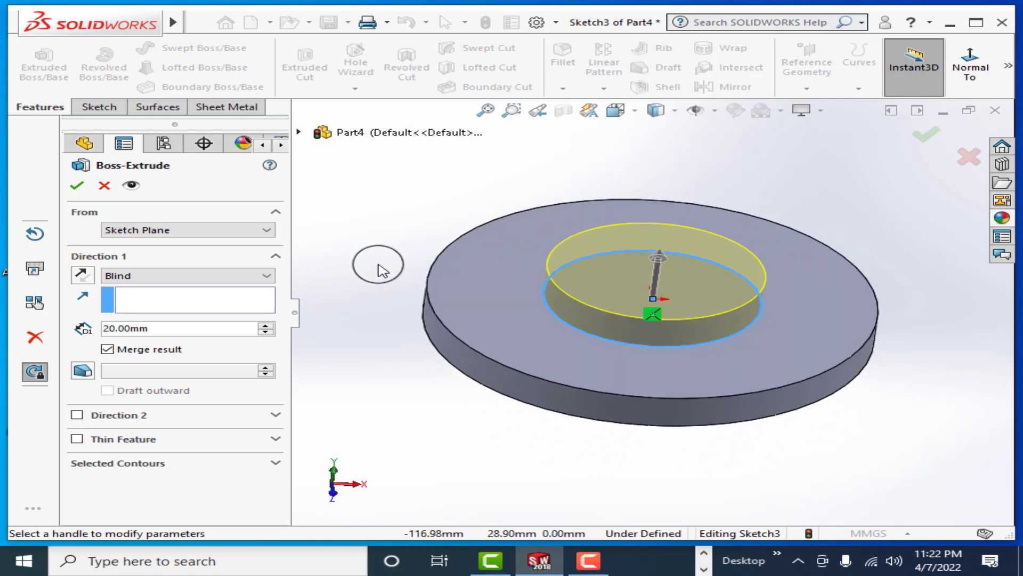
pyautogui.click(266, 327)
pyautogui.click(265, 326)
pyautogui.click(265, 326)
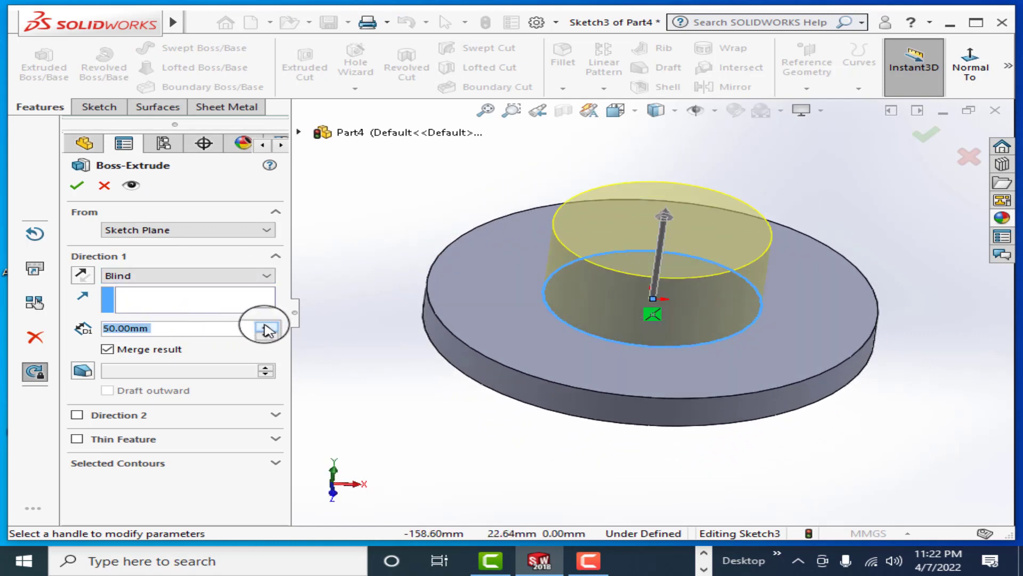
pyautogui.click(265, 327)
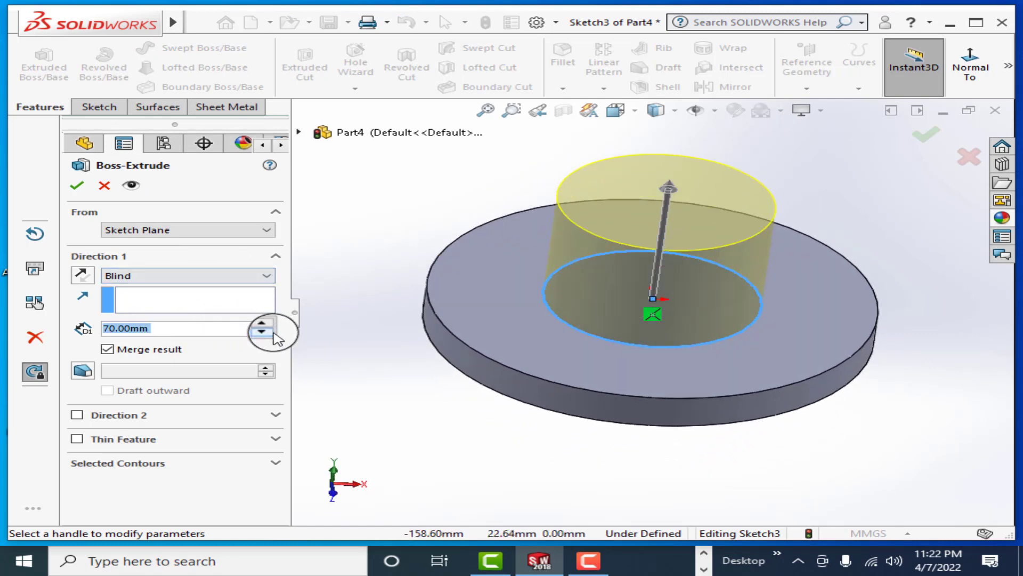
pyautogui.click(265, 332)
pyautogui.click(75, 188)
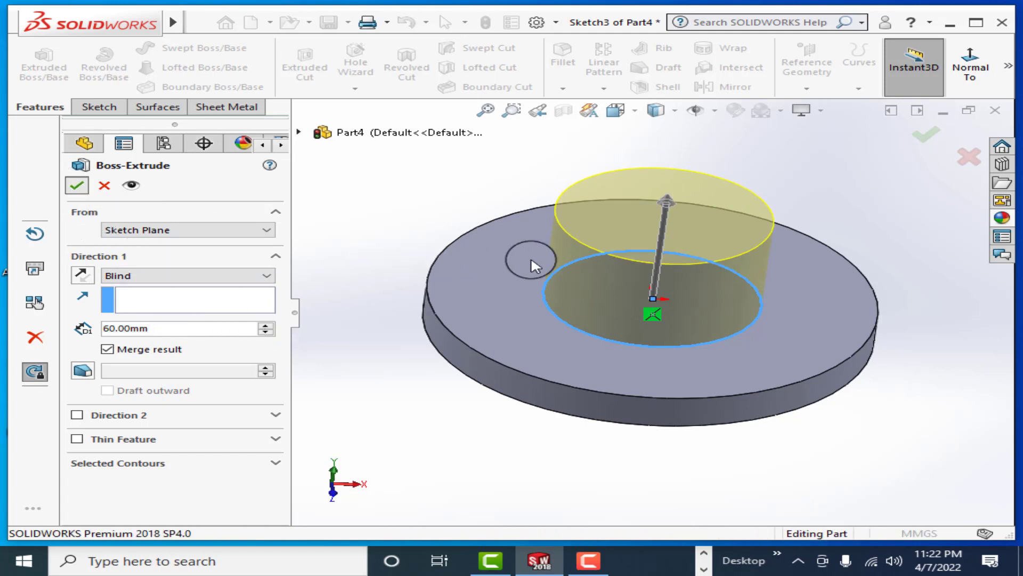
pyautogui.rightClick(638, 268)
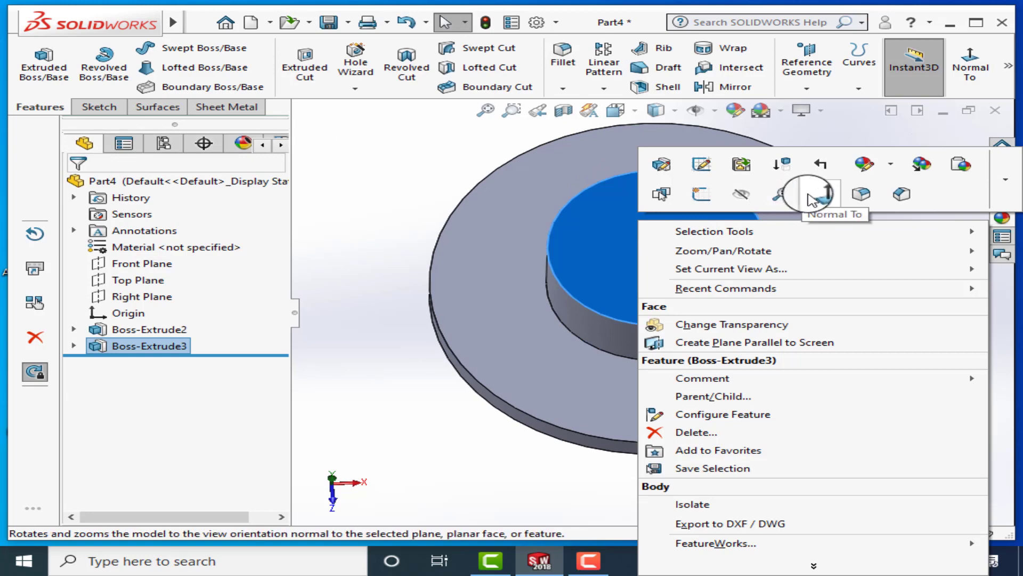
# - Sketch a small centre-radius circle on the boss top face, just above the origin
pyautogui.click(702, 165)
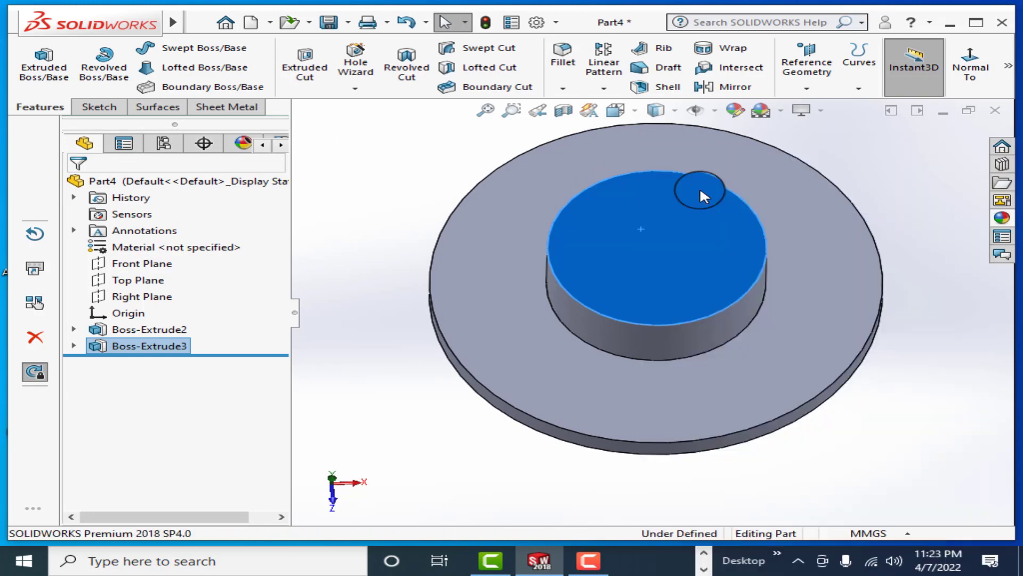
pyautogui.hotkey('ctrl', '8')
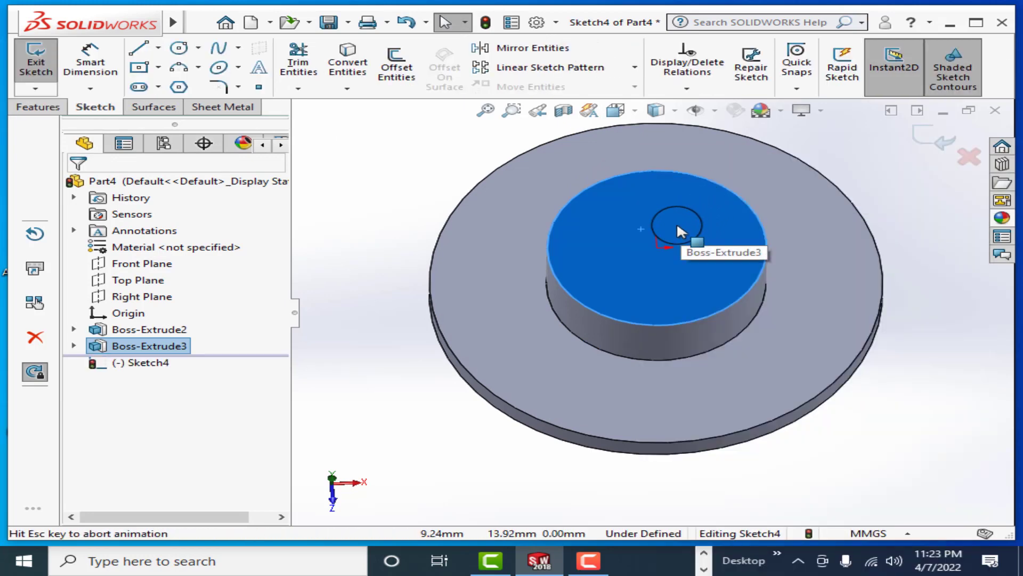
pyautogui.click(198, 47)
pyautogui.click(193, 64)
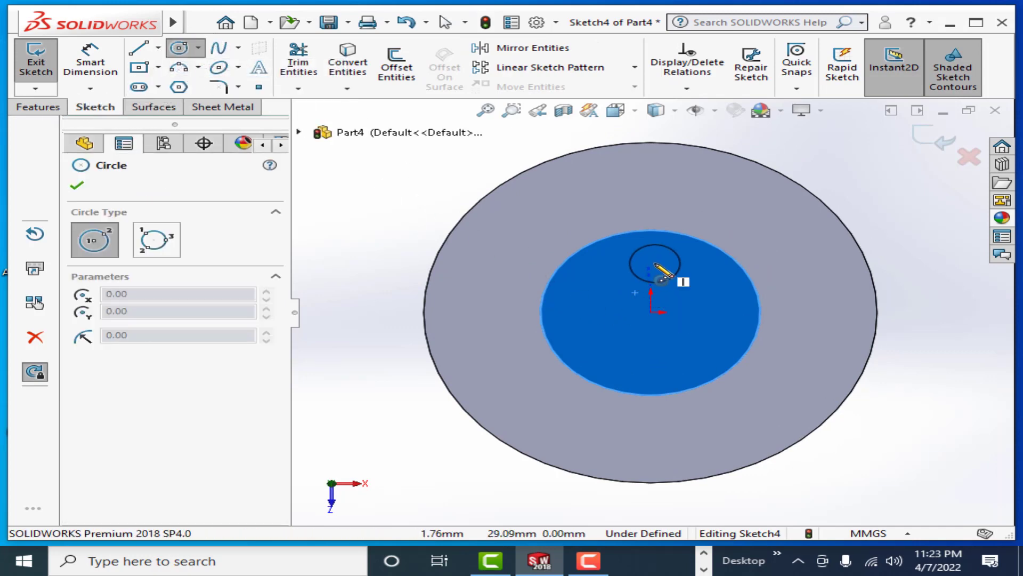
pyautogui.click(651, 252)
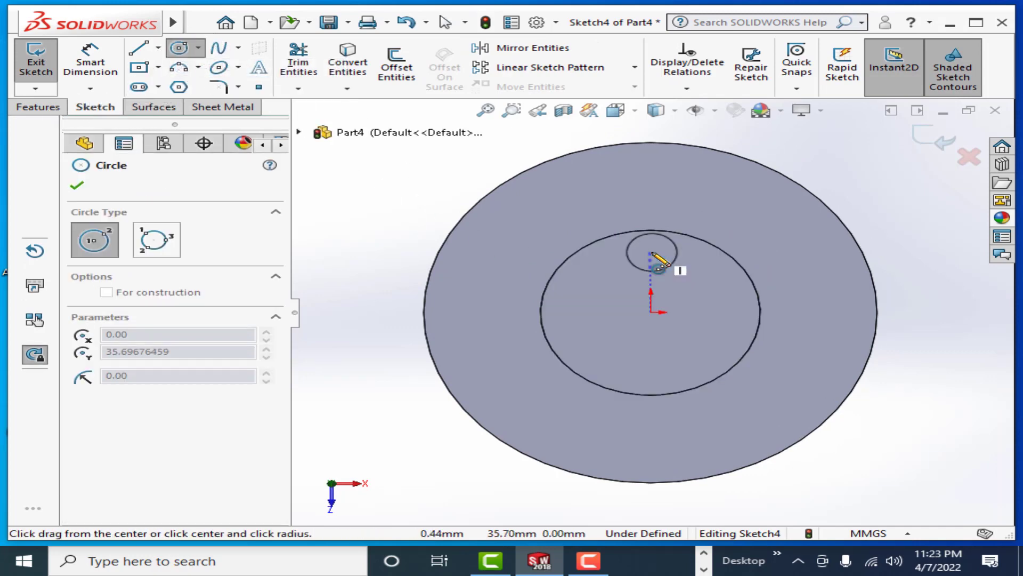
pyautogui.click(665, 264)
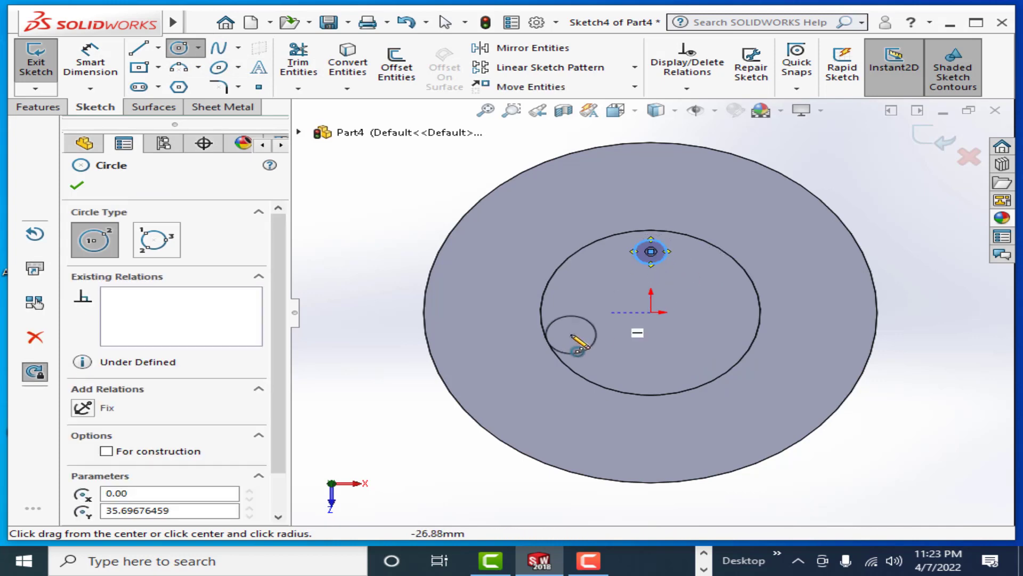
# - Extrude-cut the small circle 70 mm deep as Cut-Extrude2
pyautogui.click(45, 110)
pyautogui.click(319, 69)
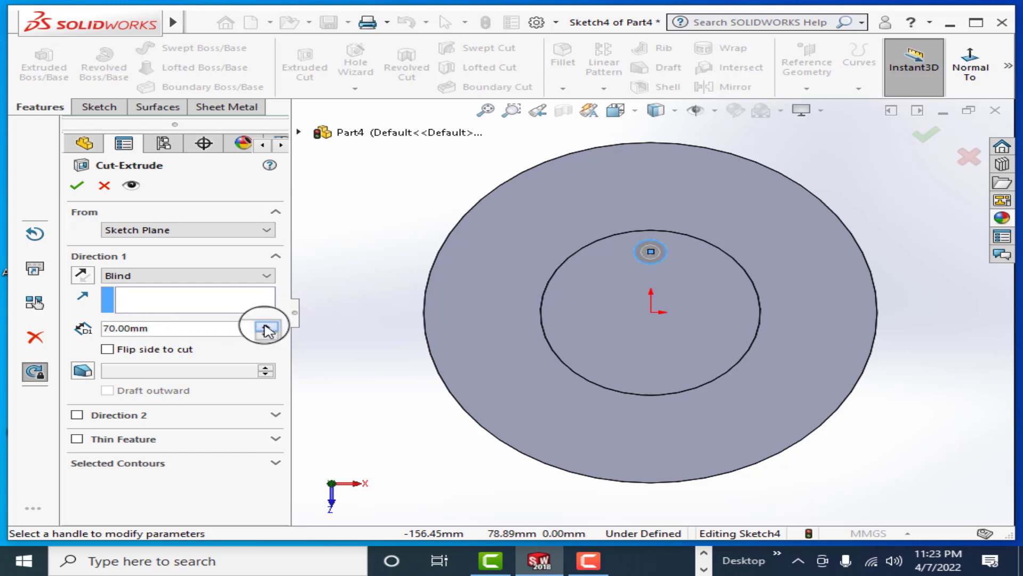
pyautogui.click(265, 326)
pyautogui.click(81, 187)
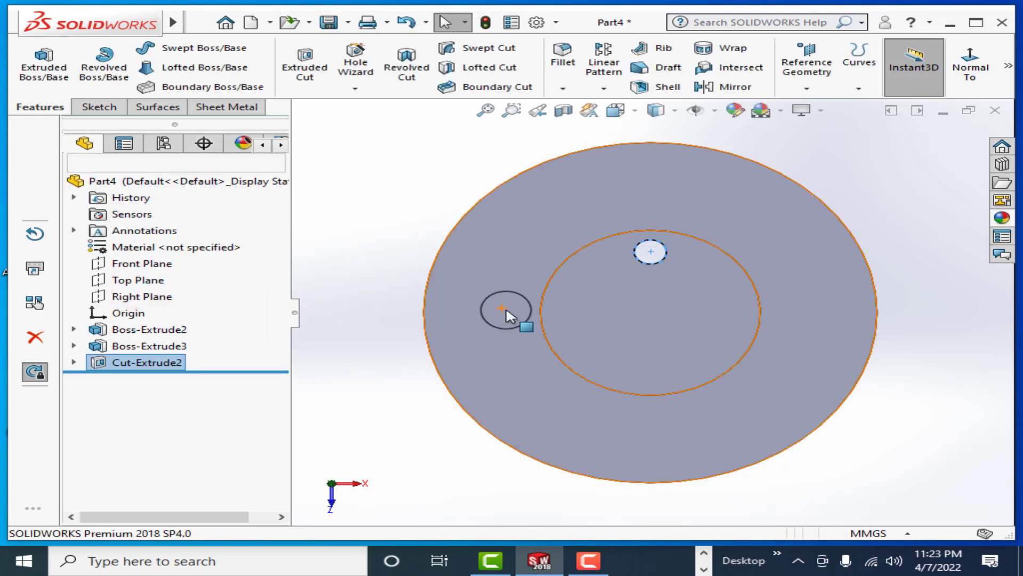
# - Give the Cut-Extrude2 hole face a green appearance
pyautogui.moveTo(595, 315)
pyautogui.mouseDown(button='middle')
pyautogui.moveTo(628, 247)
pyautogui.moveTo(628, 222)
pyautogui.mouseUp(button='middle')
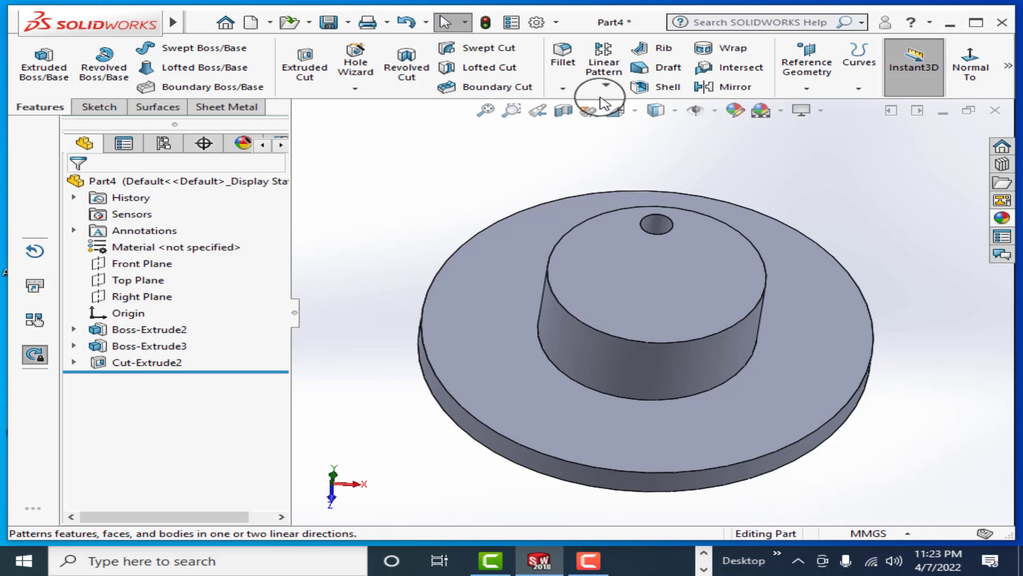
pyautogui.click(660, 220)
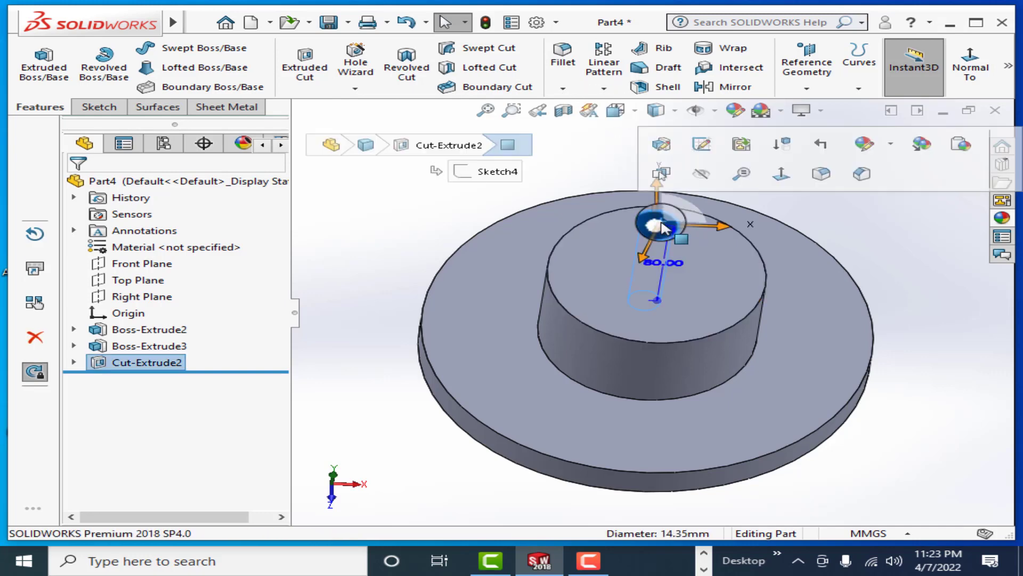
pyautogui.click(737, 113)
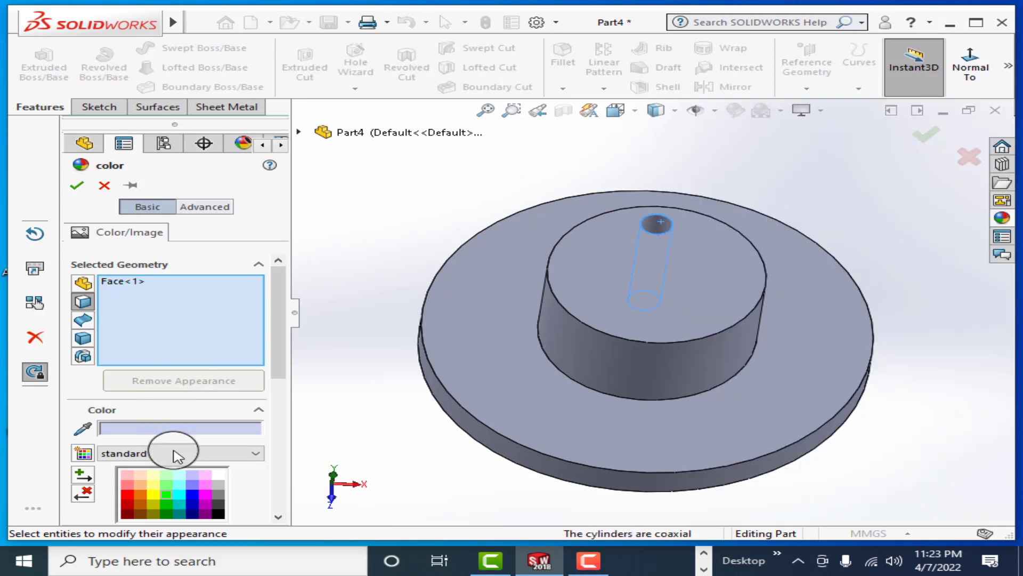
pyautogui.click(168, 502)
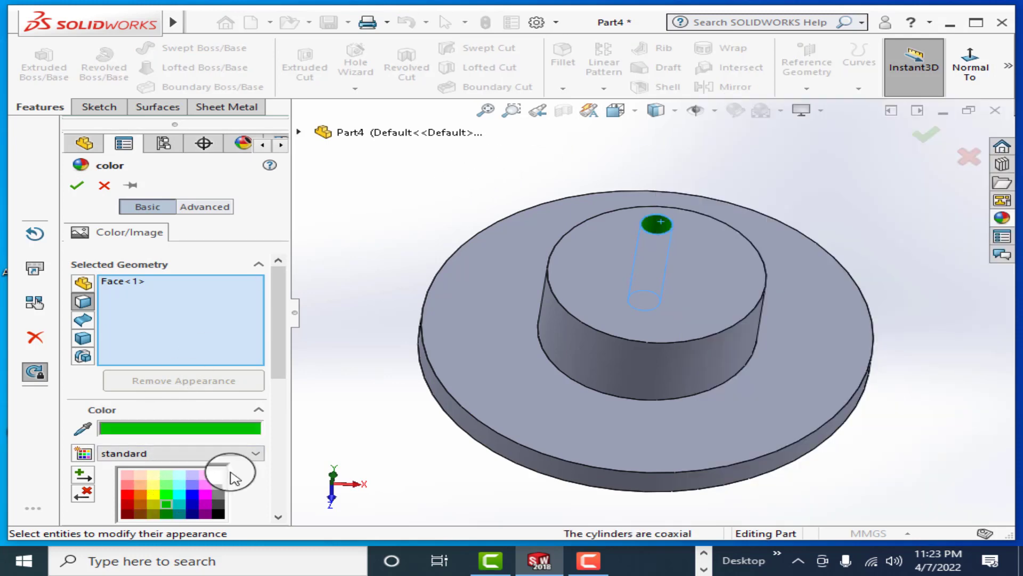
pyautogui.moveTo(286, 366); pyautogui.dragTo(287, 416)
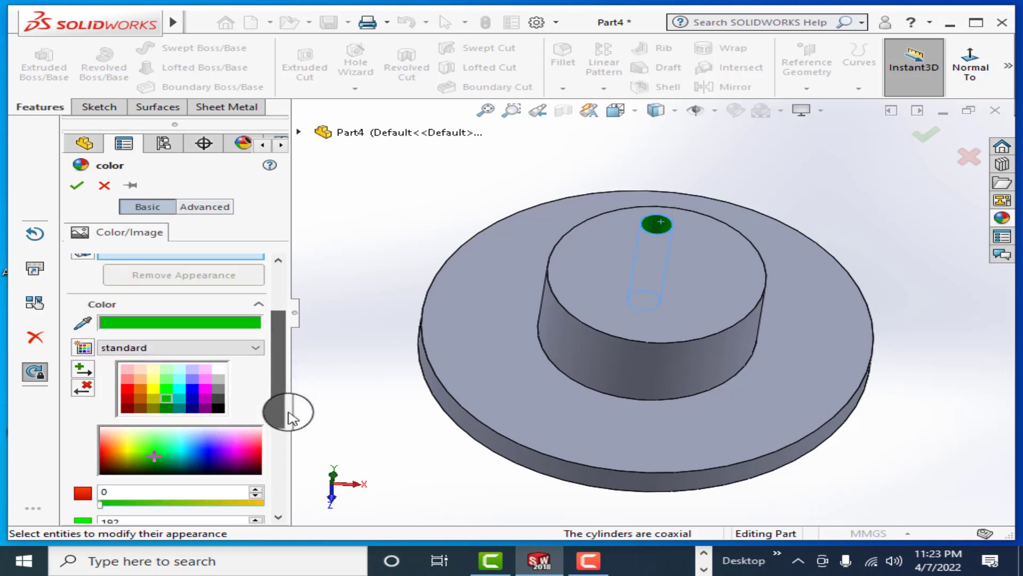
pyautogui.click(76, 185)
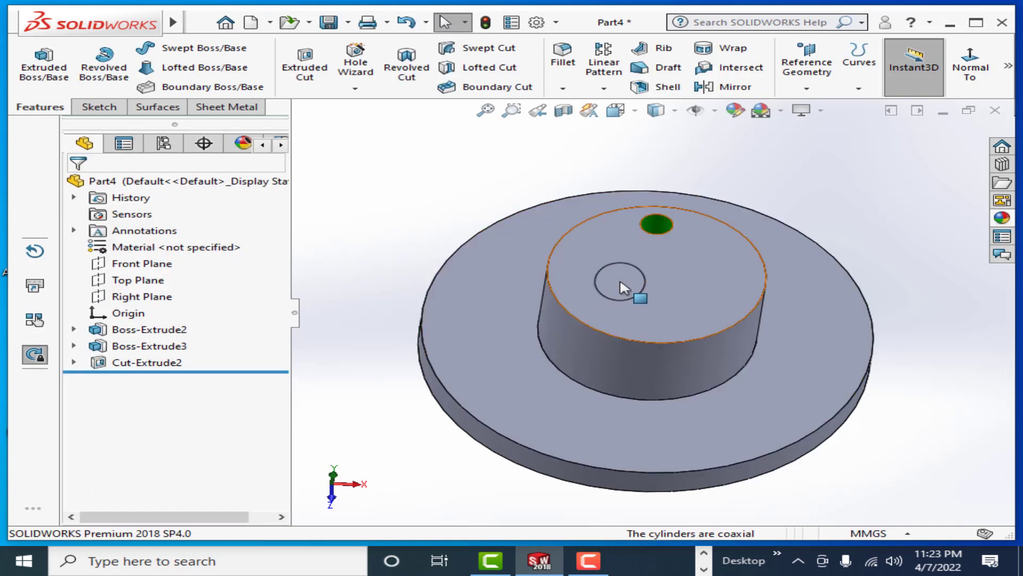
pyautogui.moveTo(624, 288); pyautogui.dragTo(589, 299, button='middle')
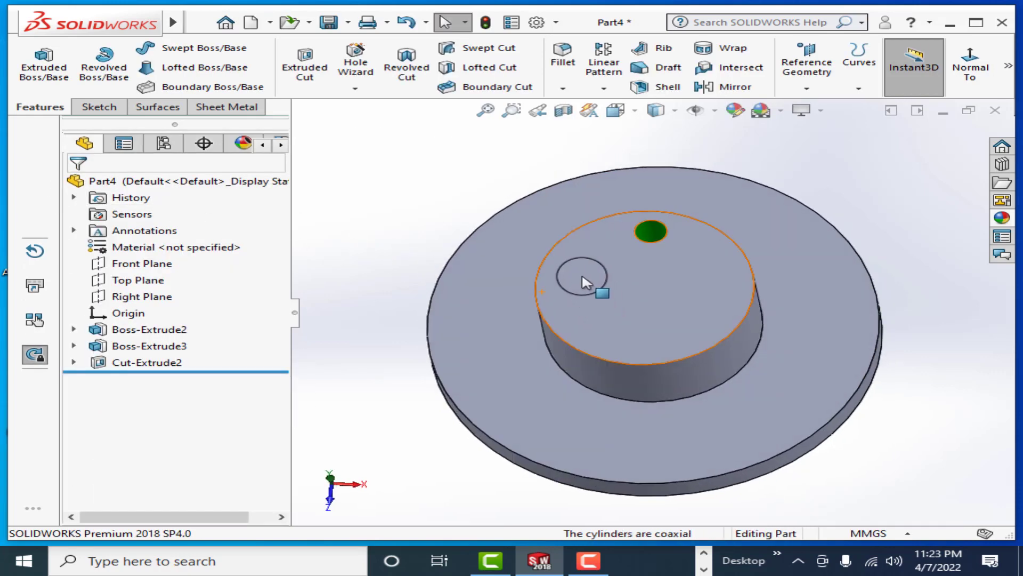
# - Try a circular pattern using the outer top face as axis, then cancel it
pyautogui.click(609, 94)
pyautogui.click(674, 126)
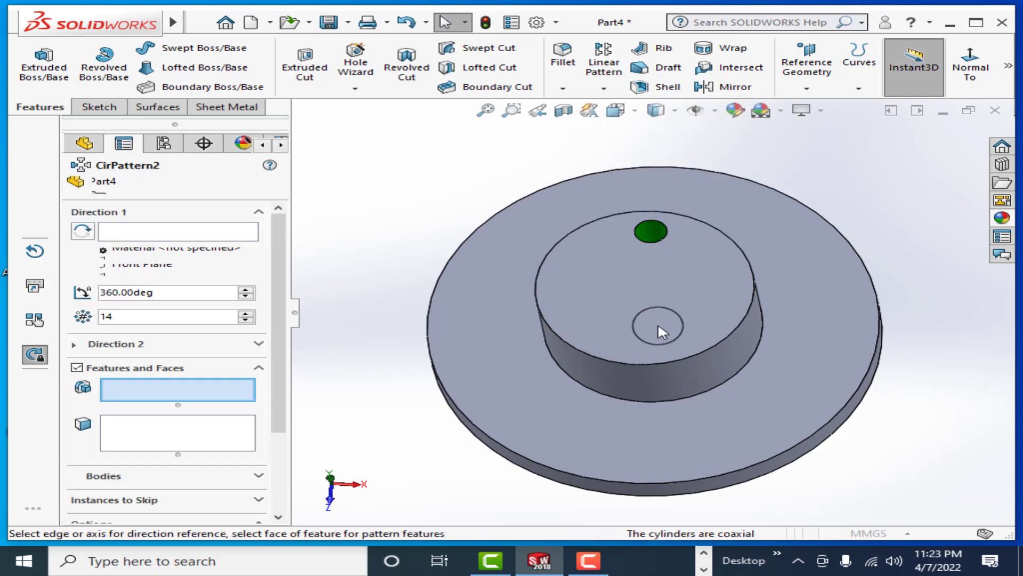
pyautogui.click(142, 232)
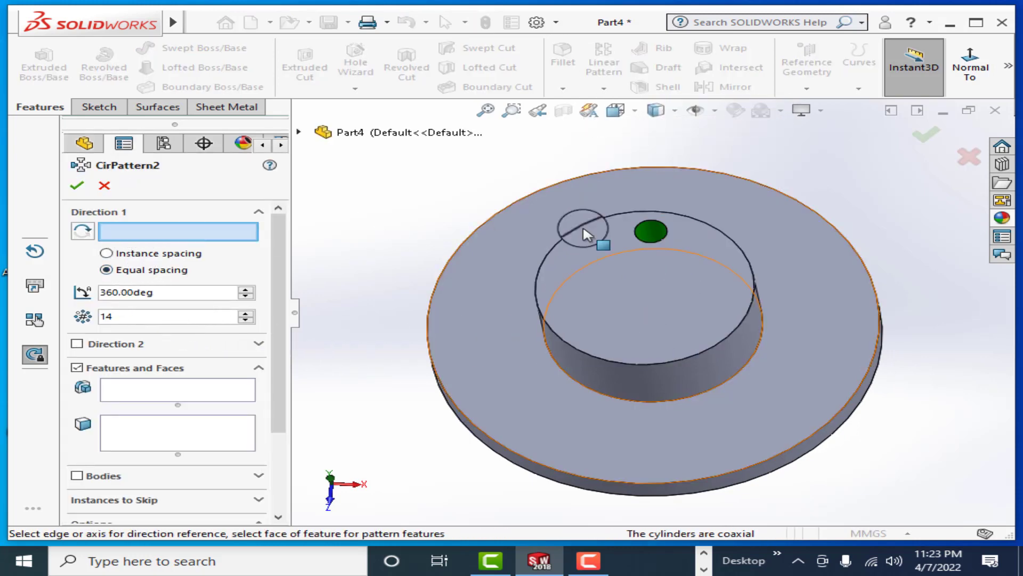
pyautogui.click(700, 226)
pyautogui.scroll(-3, 697, 219)
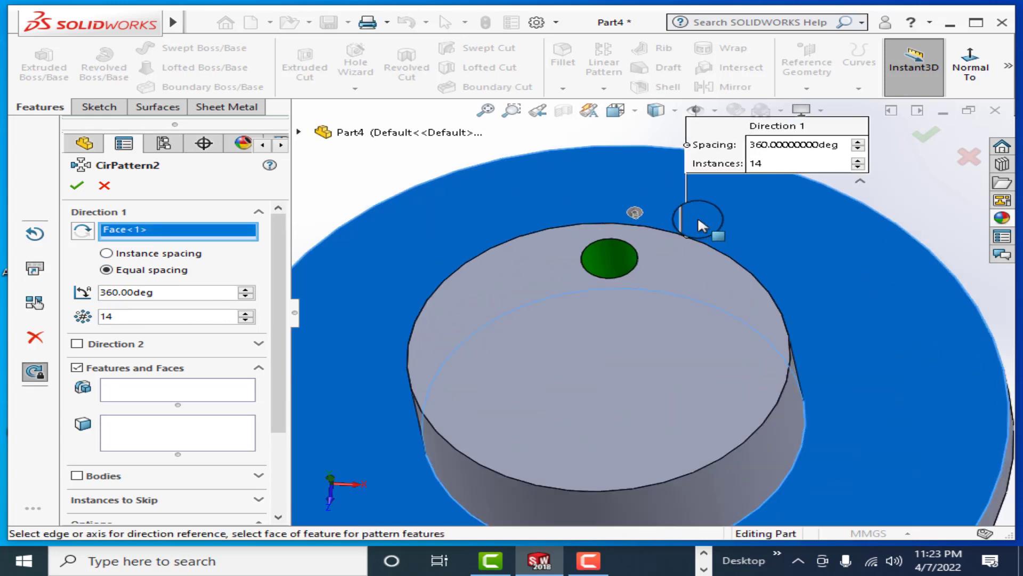
pyautogui.click(105, 187)
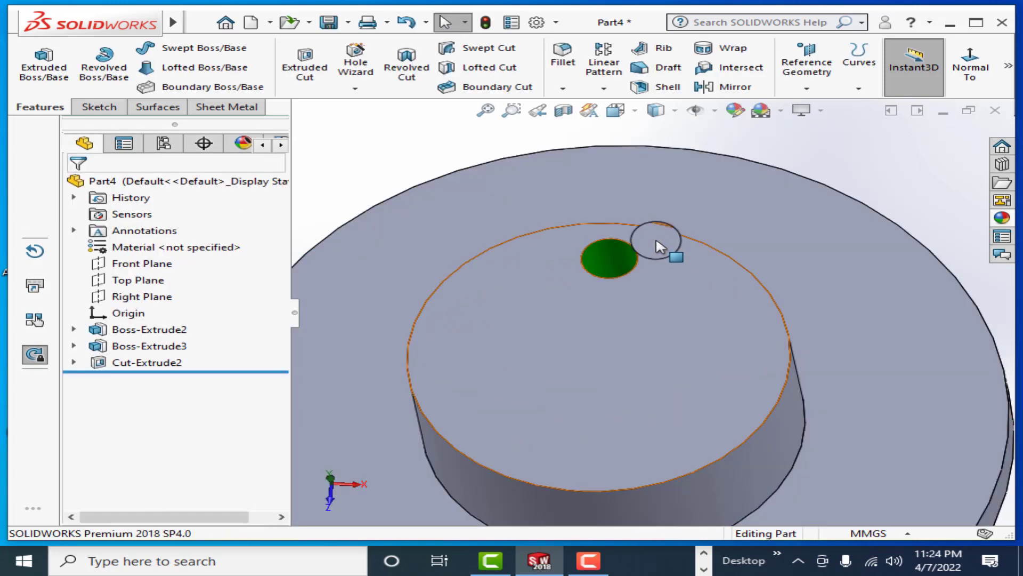
# - Retry and cancel the circular pattern, then reopen it with Direction 1 empty
pyautogui.click(603, 88)
pyautogui.click(631, 128)
pyautogui.scroll(-3, 695, 308)
pyautogui.scroll(3, 695, 293)
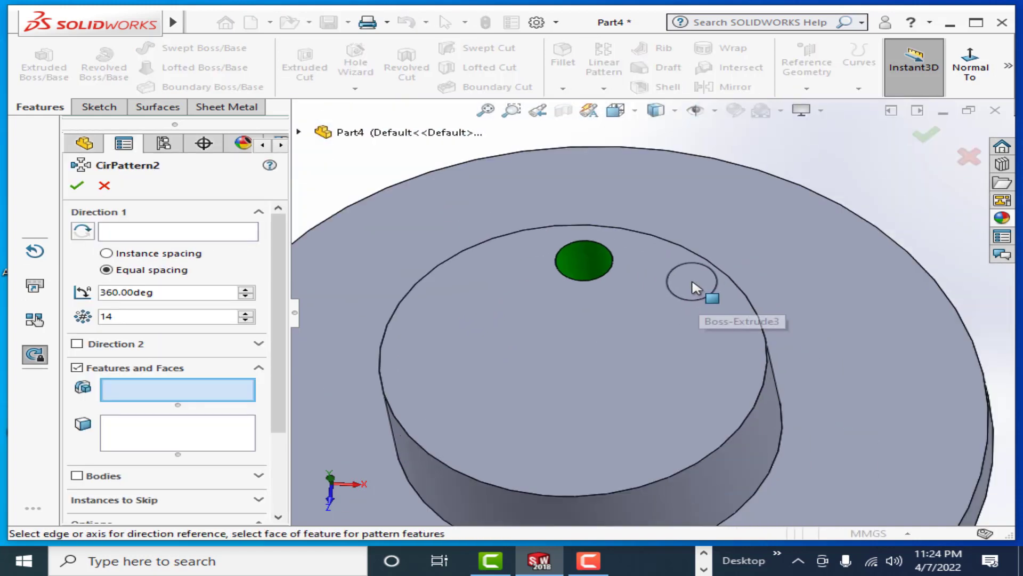
pyautogui.click(655, 241)
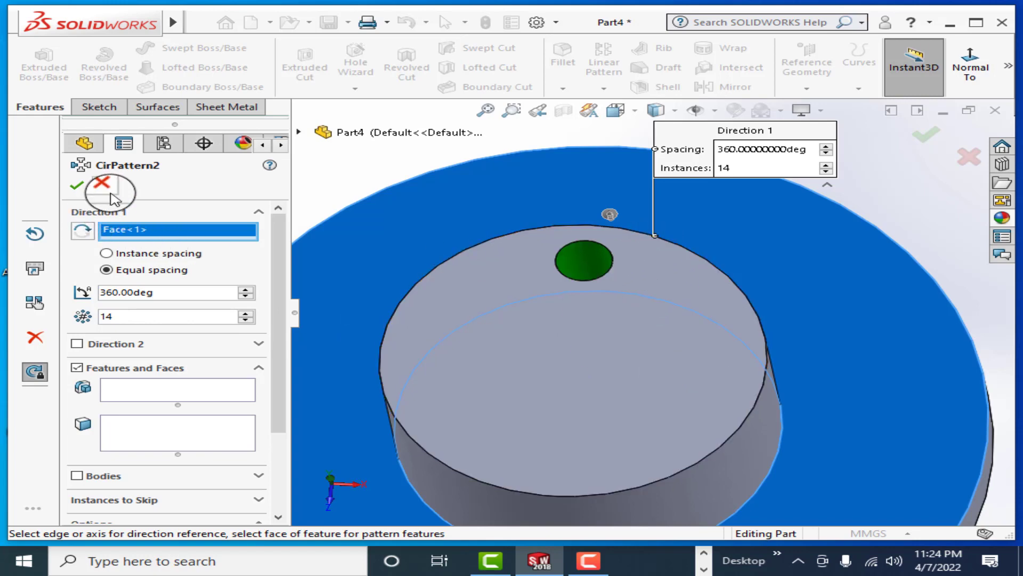
pyautogui.click(104, 186)
pyautogui.click(605, 91)
pyautogui.click(621, 127)
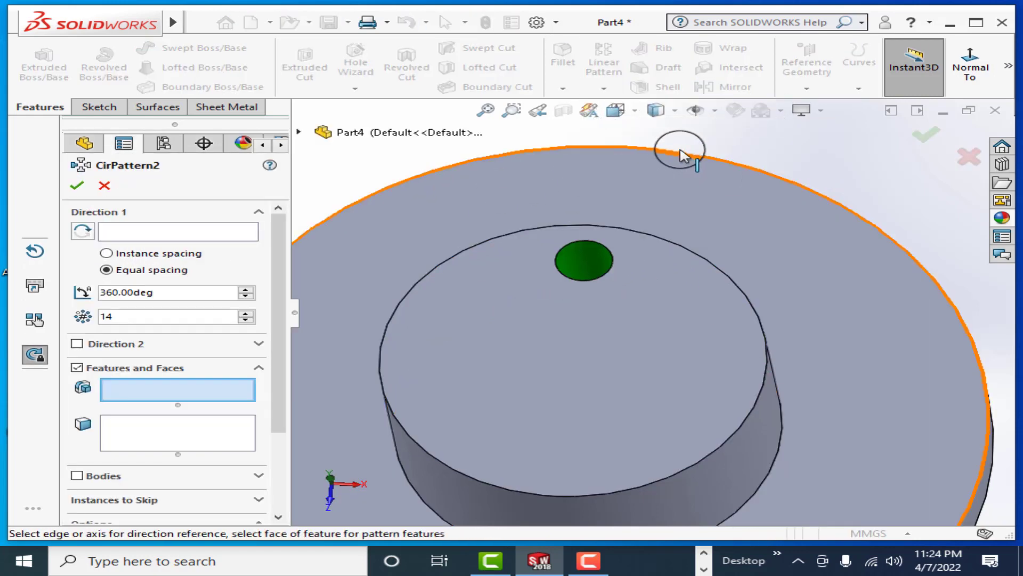
# - Set the disc's outer edge as pattern axis and Cut-Extrude2 as the feature to repeat
pyautogui.click(247, 230)
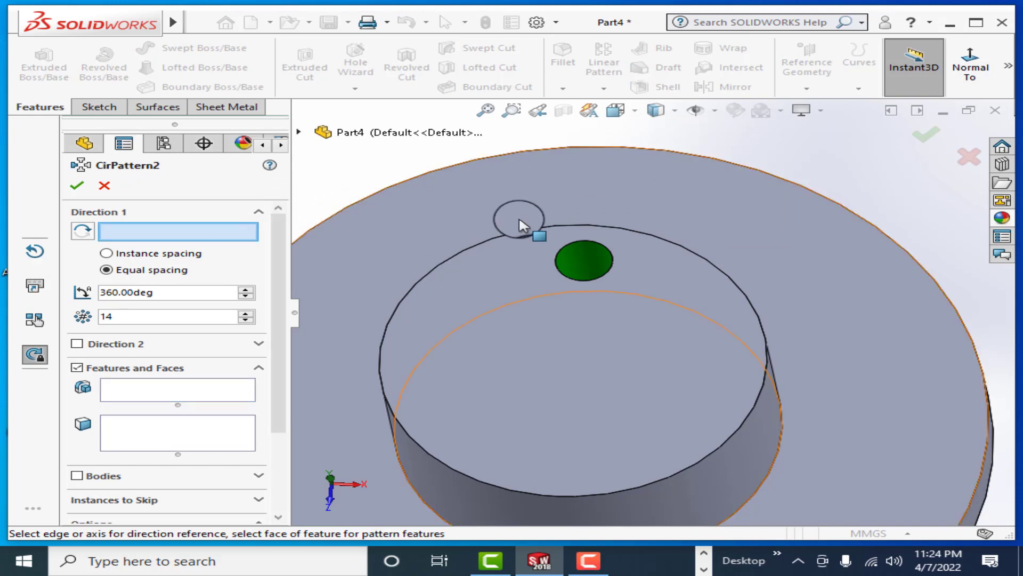
pyautogui.click(697, 154)
pyautogui.scroll(1, 605, 384)
pyautogui.scroll(2, 612, 388)
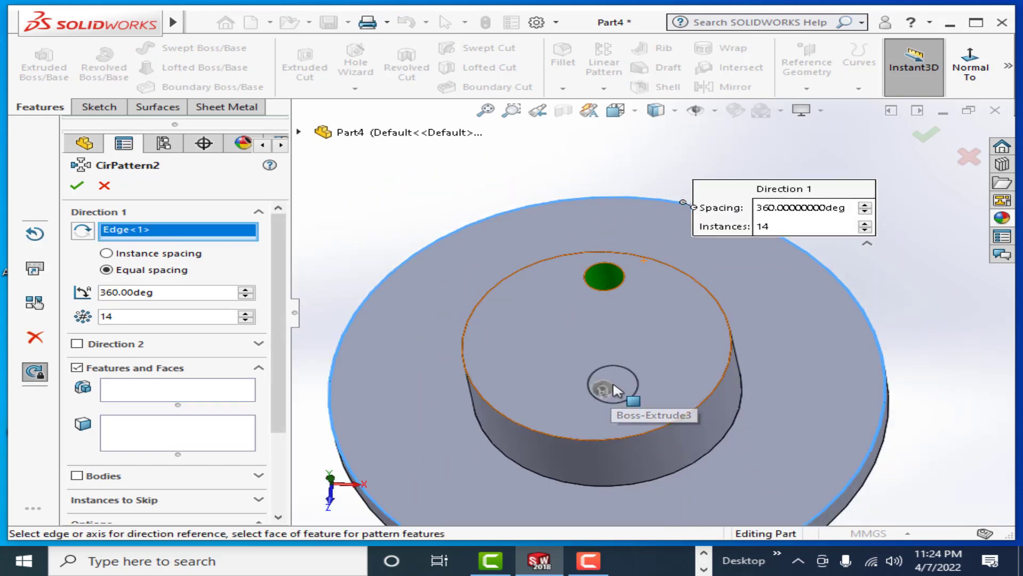
pyautogui.scroll(2, 612, 388)
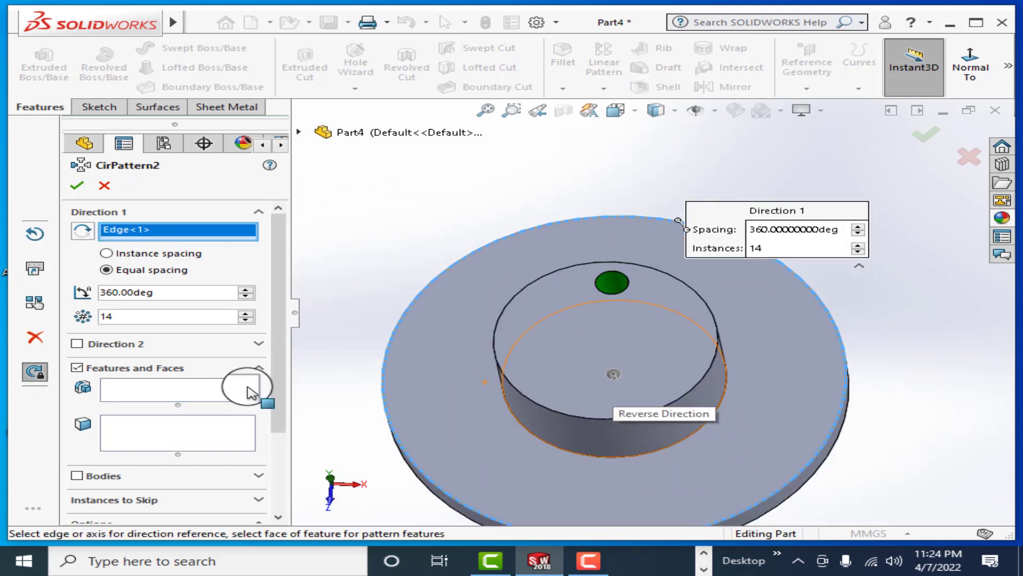
pyautogui.click(154, 392)
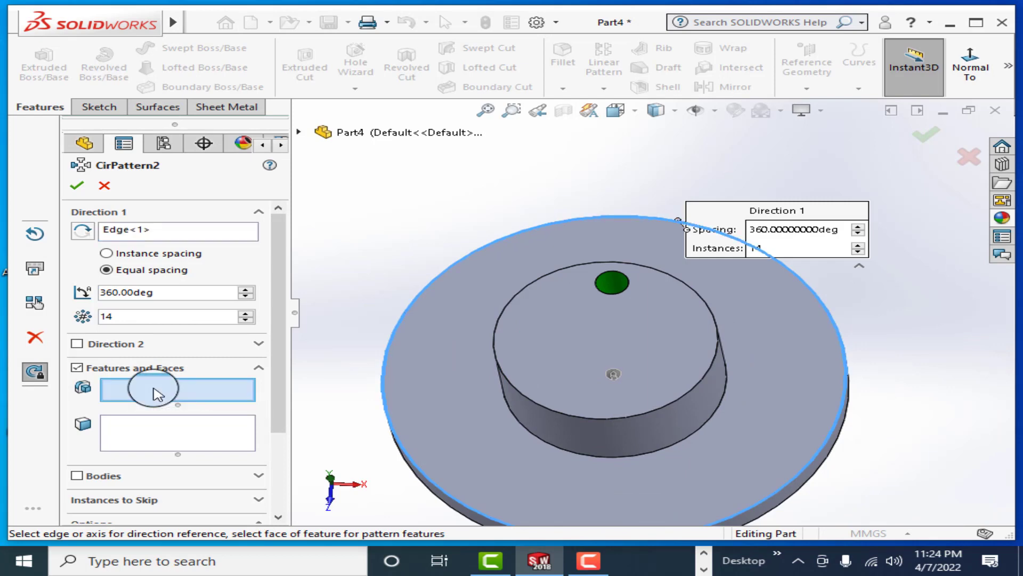
pyautogui.click(344, 133)
pyautogui.click(366, 314)
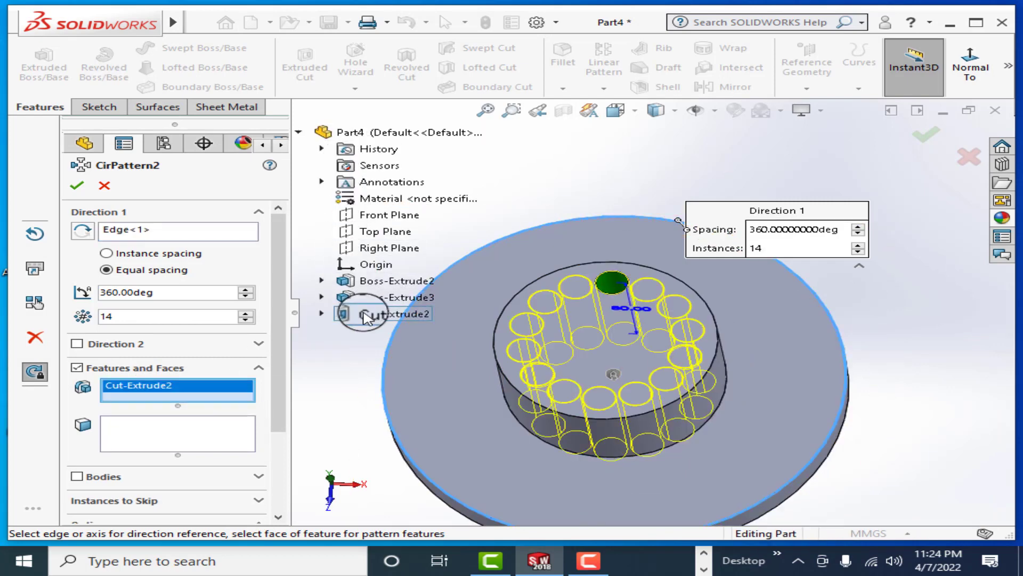
# - Set 8 instances, propagate the green visual properties, and confirm CirPattern2
pyautogui.click(246, 318)
pyautogui.click(246, 318)
pyautogui.click(247, 319)
pyautogui.click(246, 319)
pyautogui.click(246, 318)
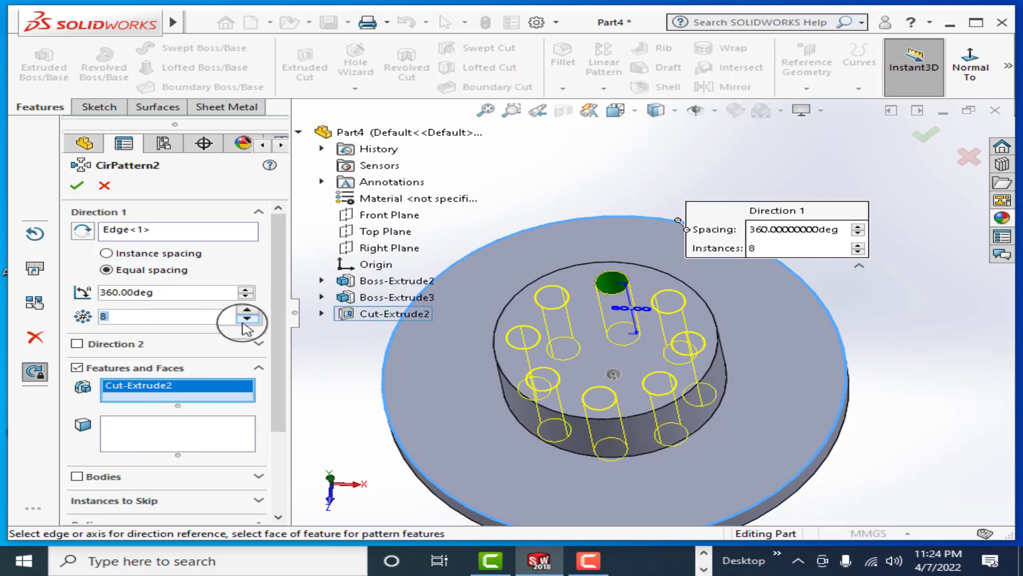
pyautogui.click(247, 319)
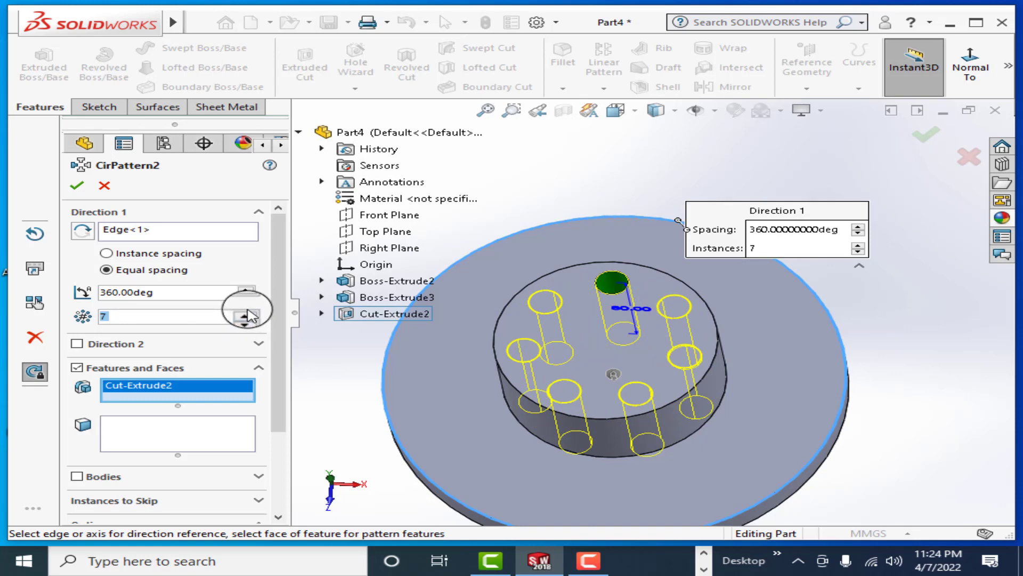
pyautogui.click(249, 314)
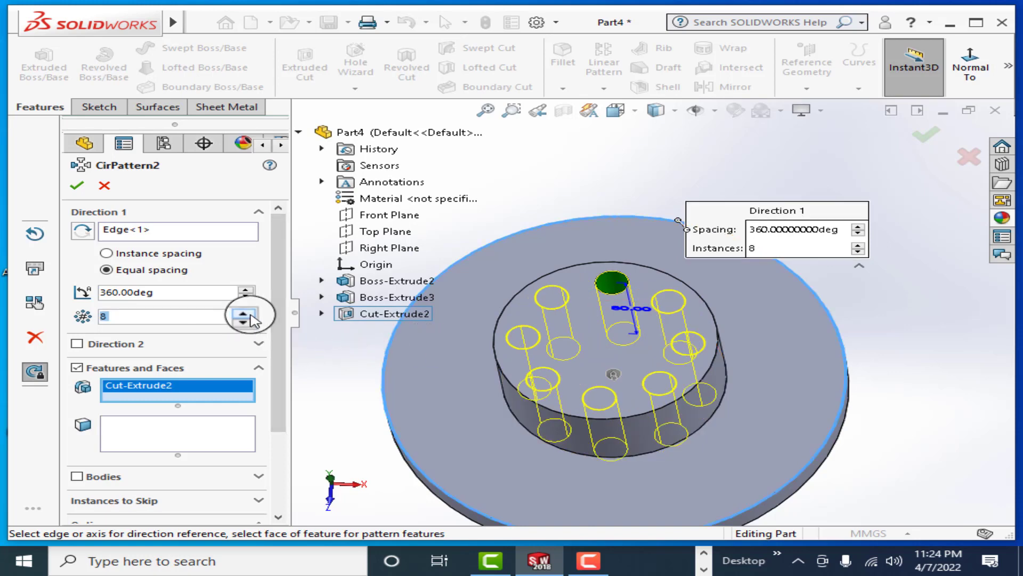
pyautogui.moveTo(585, 368); pyautogui.dragTo(538, 358, button='middle')
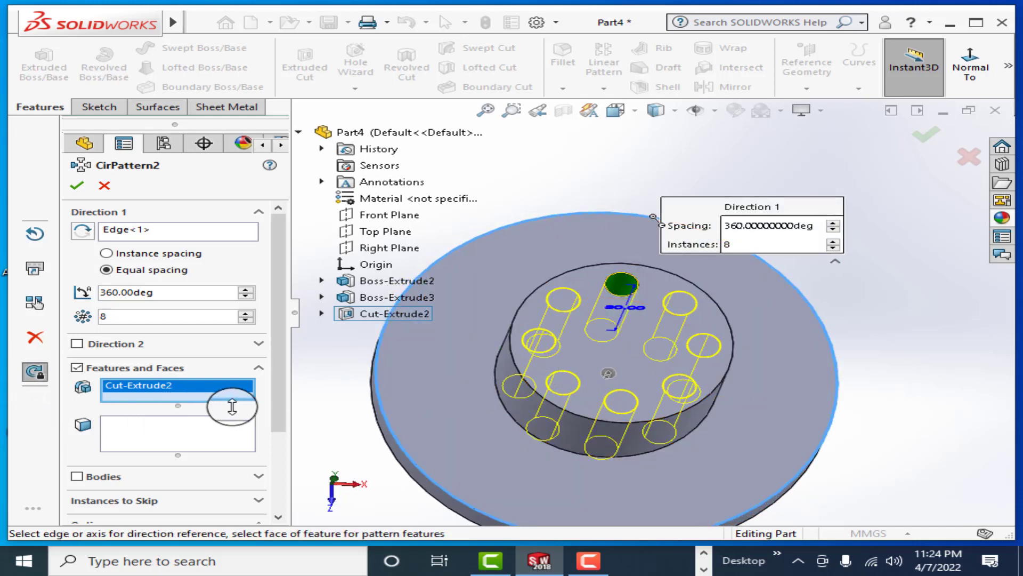
pyautogui.keyDown('ctrl'); pyautogui.moveTo(613, 388); pyautogui.dragTo(615, 395, button='middle'); pyautogui.keyUp('ctrl')
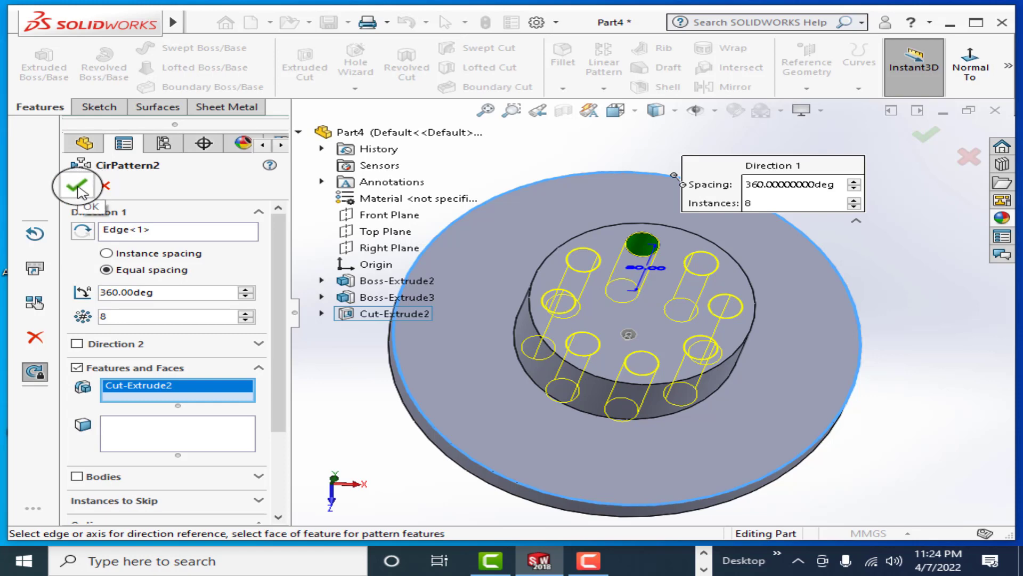
pyautogui.moveTo(276, 384); pyautogui.dragTo(274, 447)
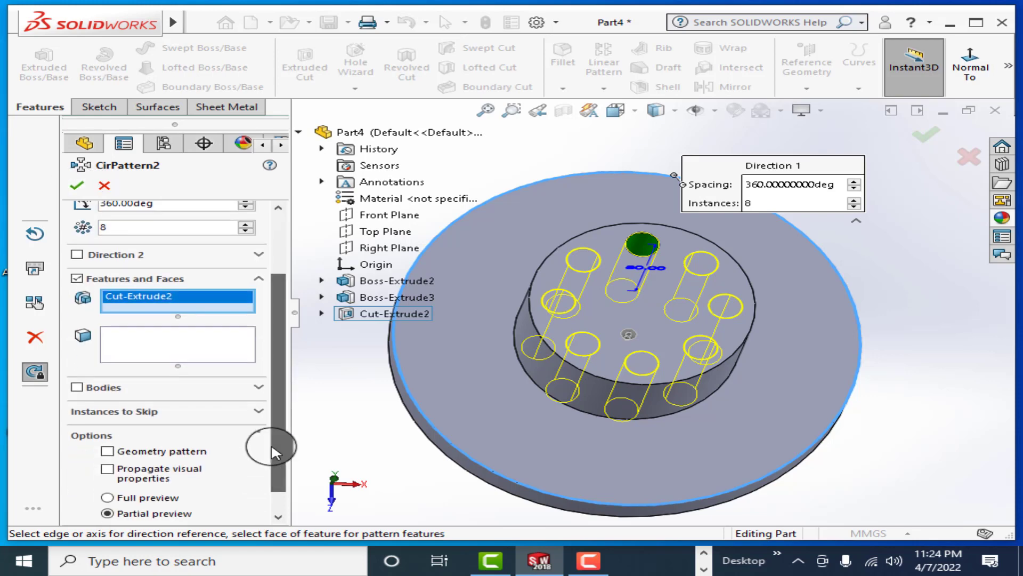
pyautogui.click(106, 468)
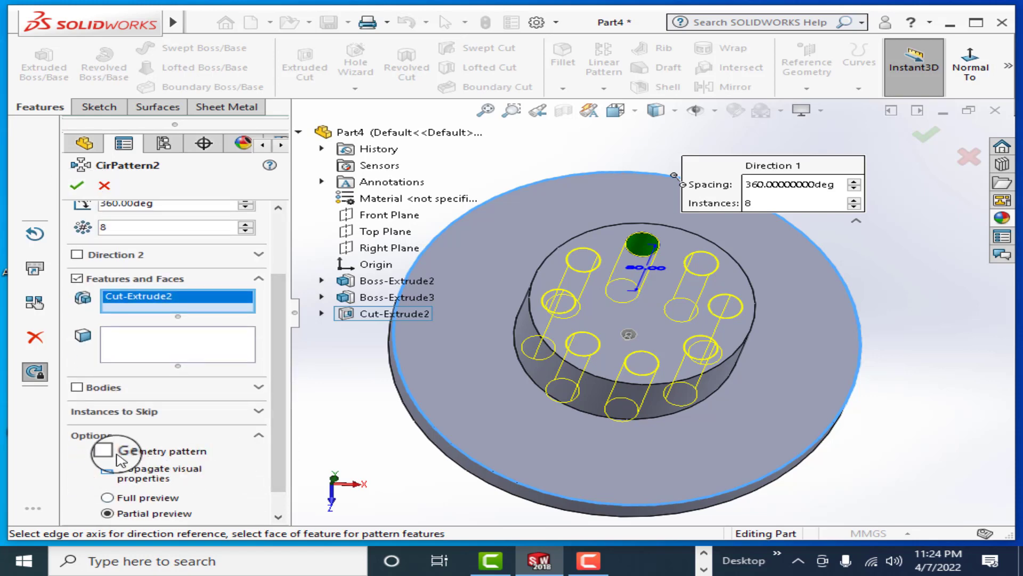
pyautogui.click(76, 185)
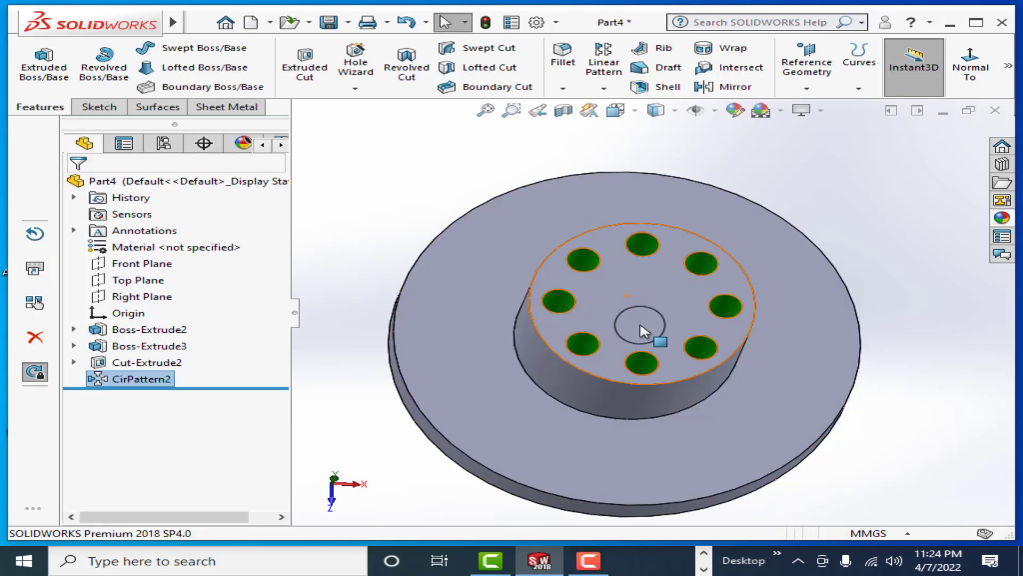
# - Sketch a small circle on the disc face near the rim, above the boss
pyautogui.moveTo(642, 328)
pyautogui.mouseDown(button='middle')
pyautogui.moveTo(640, 373)
pyautogui.moveTo(617, 343)
pyautogui.mouseUp(button='middle')
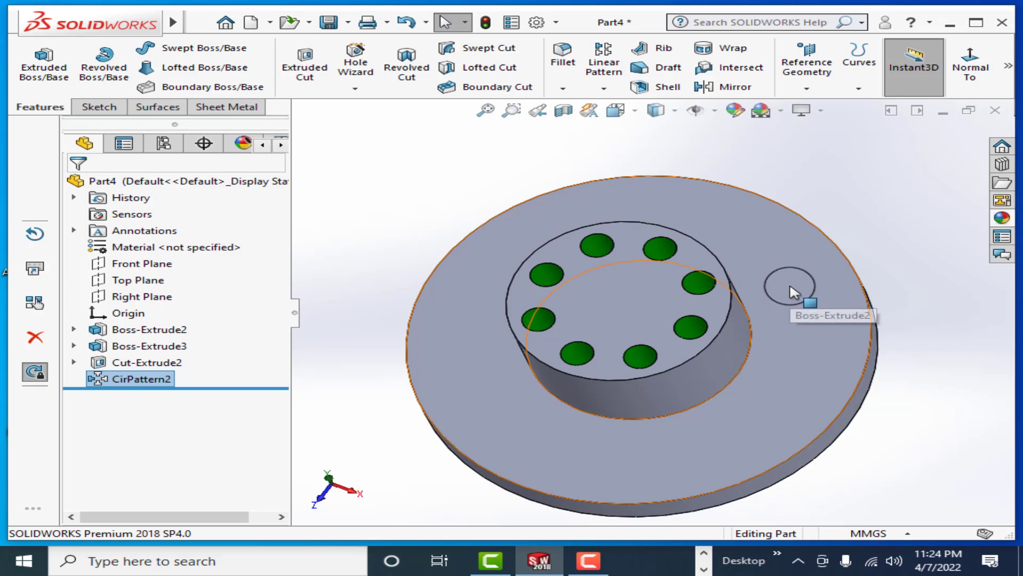
pyautogui.rightClick(793, 238)
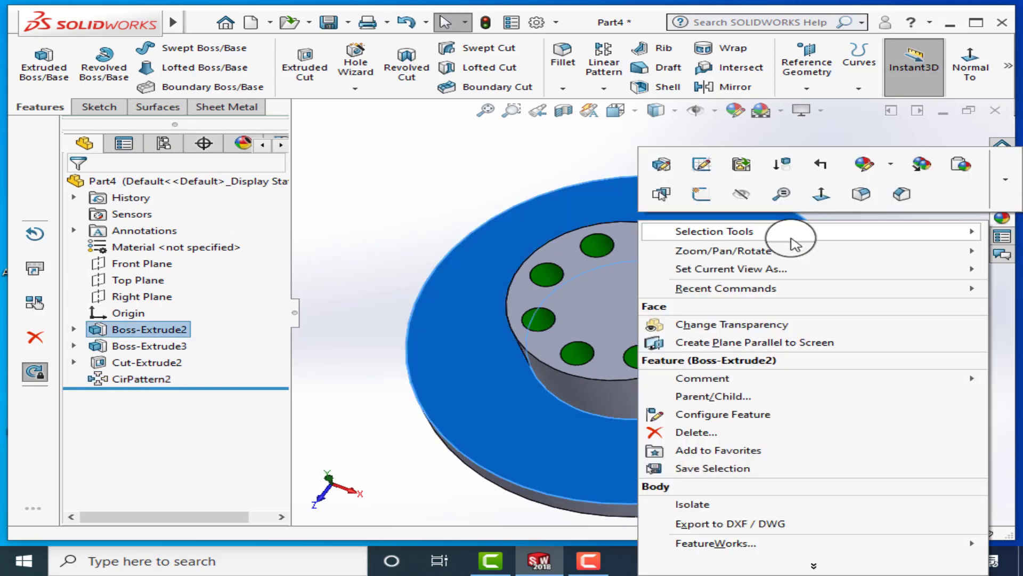
pyautogui.click(702, 193)
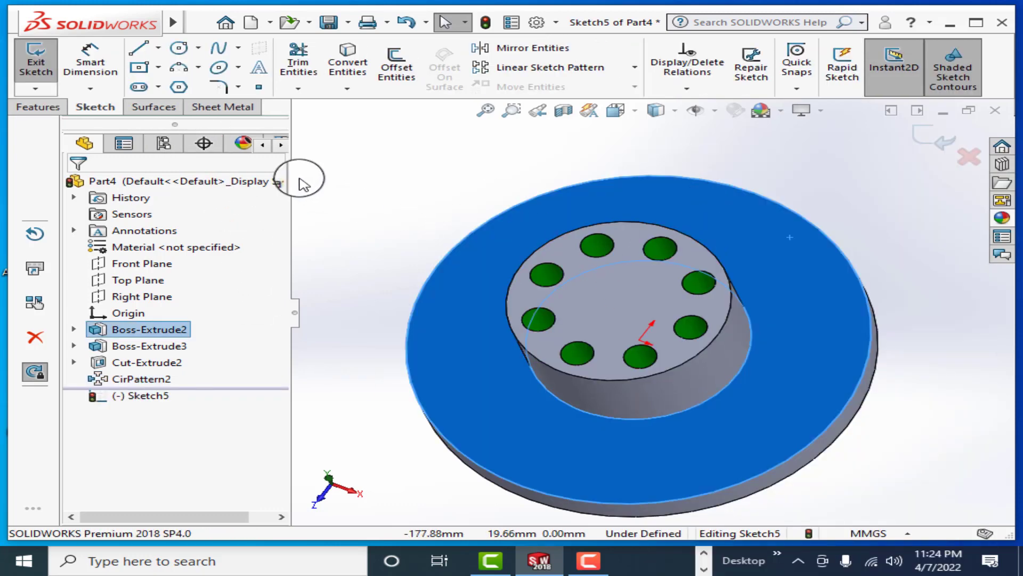
pyautogui.hotkey('ctrl', '8')
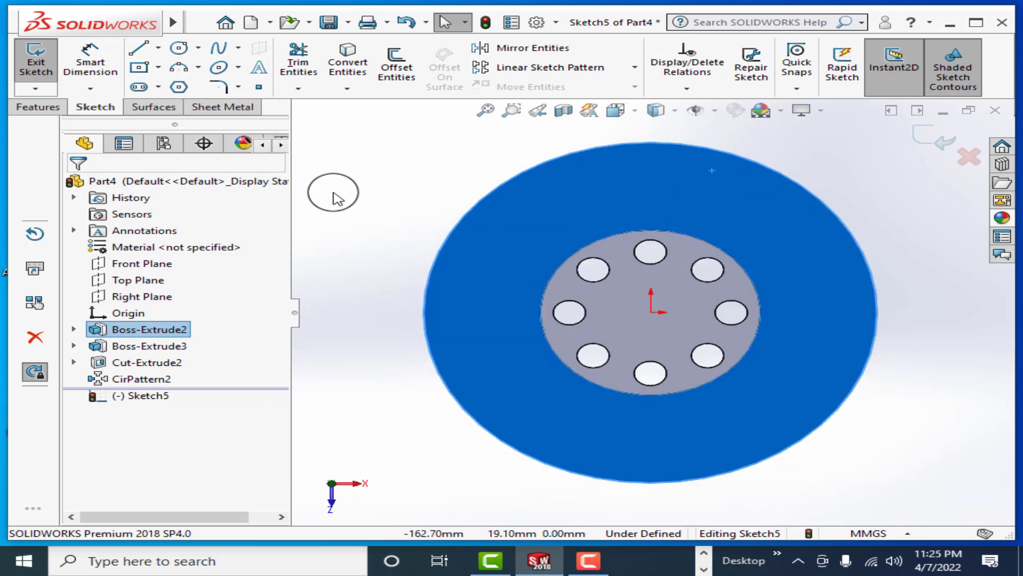
pyautogui.click(198, 47)
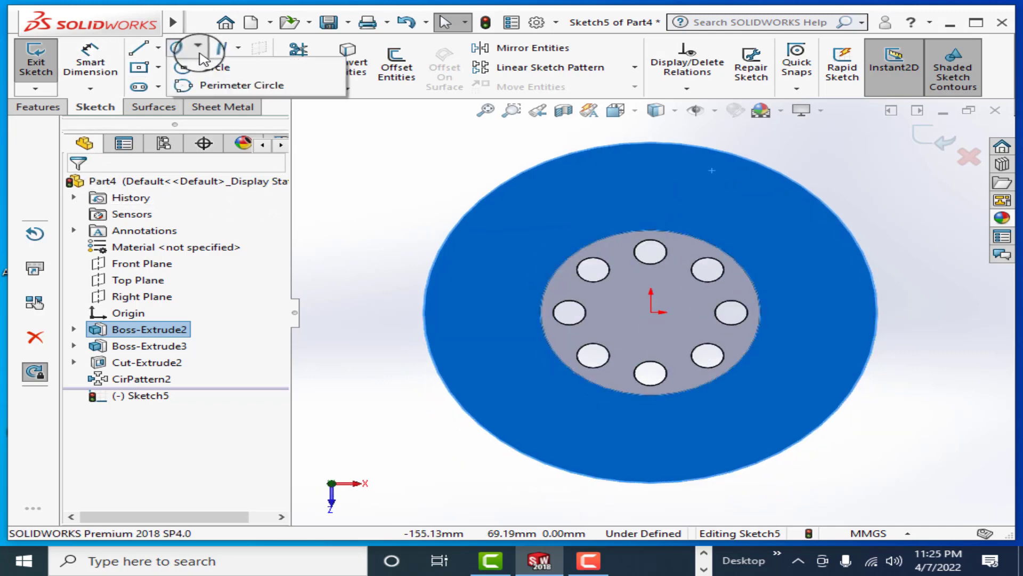
pyautogui.click(215, 67)
pyautogui.click(647, 180)
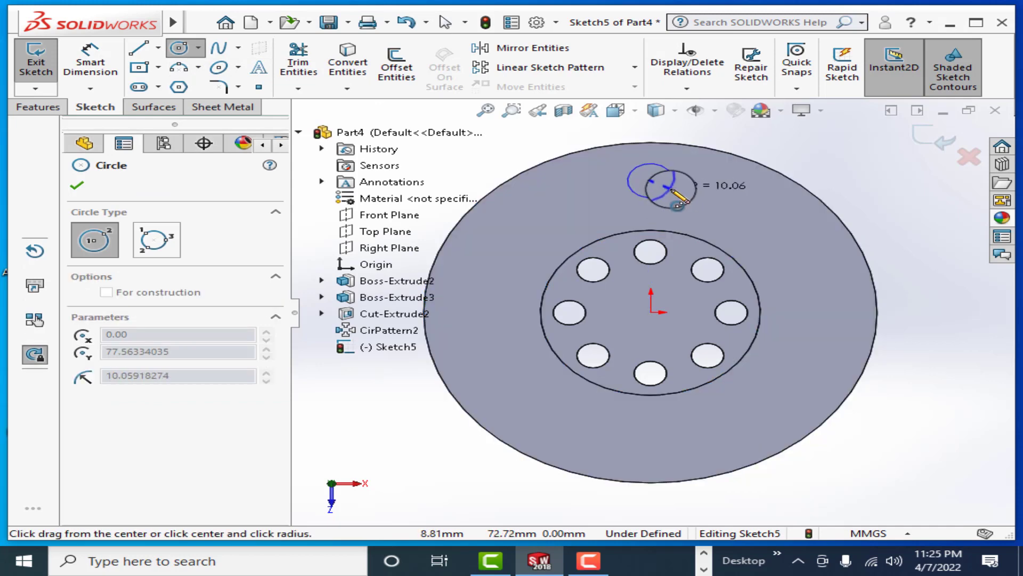
pyautogui.click(680, 202)
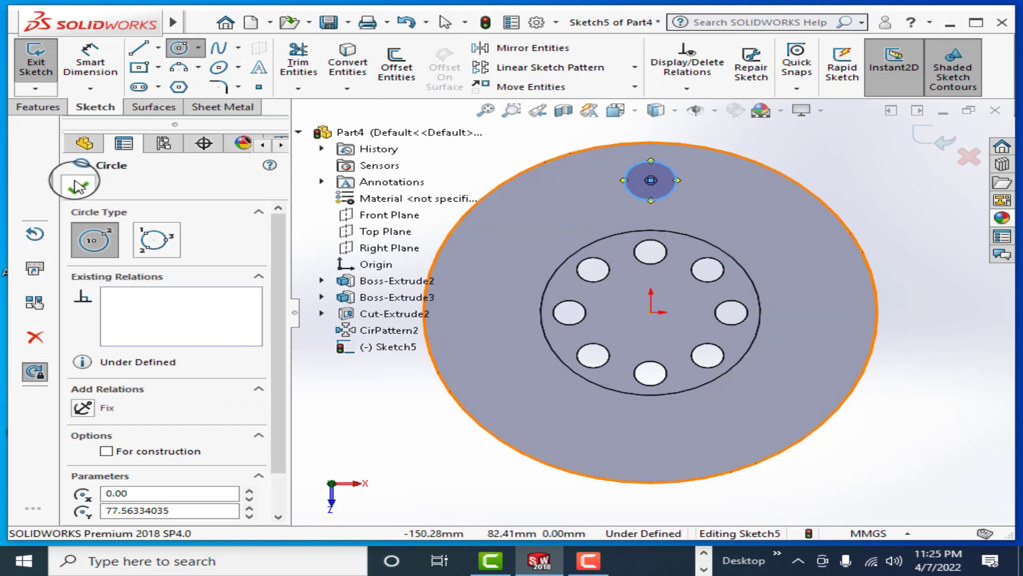
pyautogui.press('Escape')
# - Extrude-cut the rim circle 20 mm Blind as Cut-Extrude3
pyautogui.click(47, 109)
pyautogui.click(304, 64)
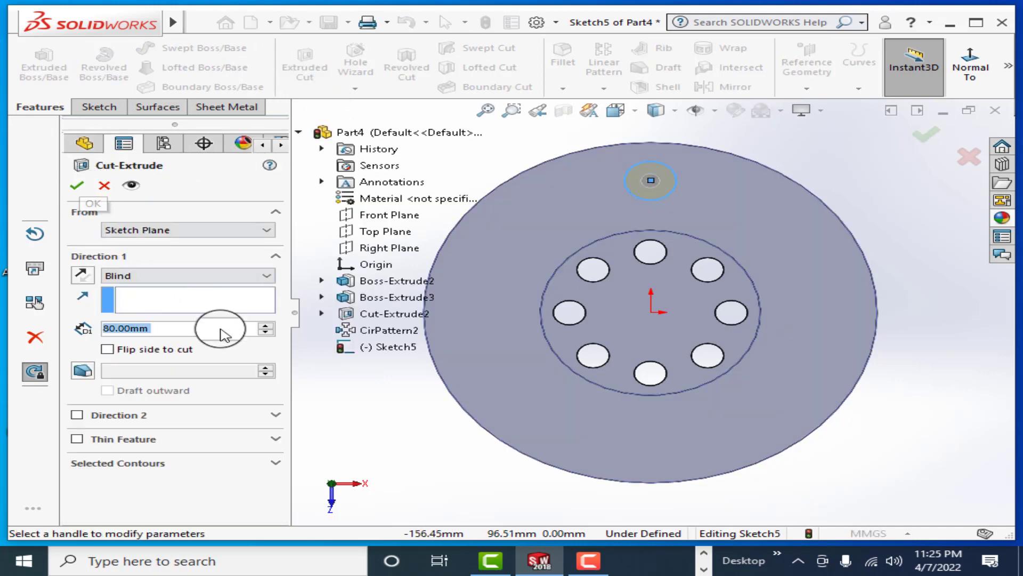
pyautogui.click(266, 333)
pyautogui.click(266, 333)
pyautogui.click(266, 333)
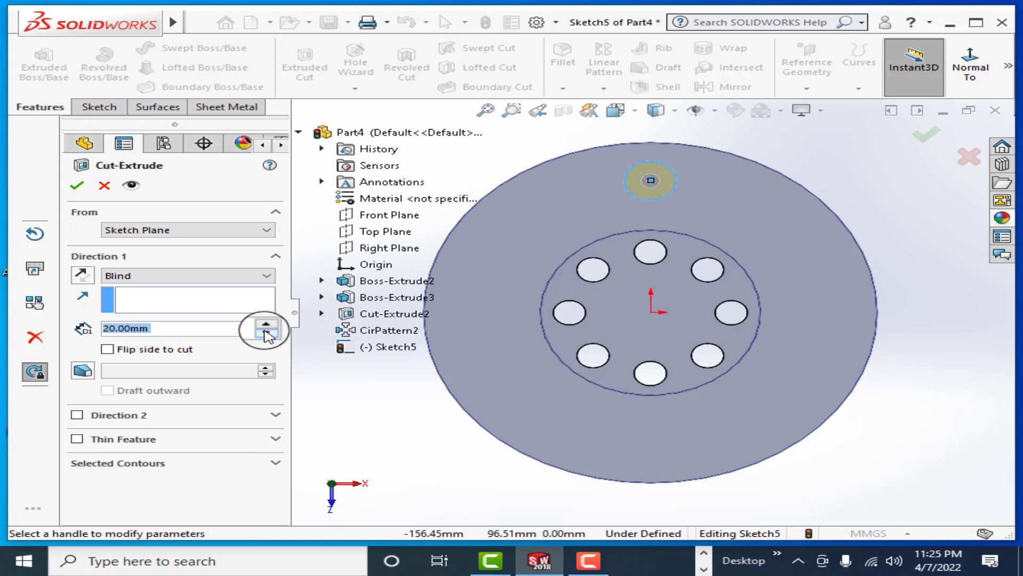
pyautogui.click(77, 185)
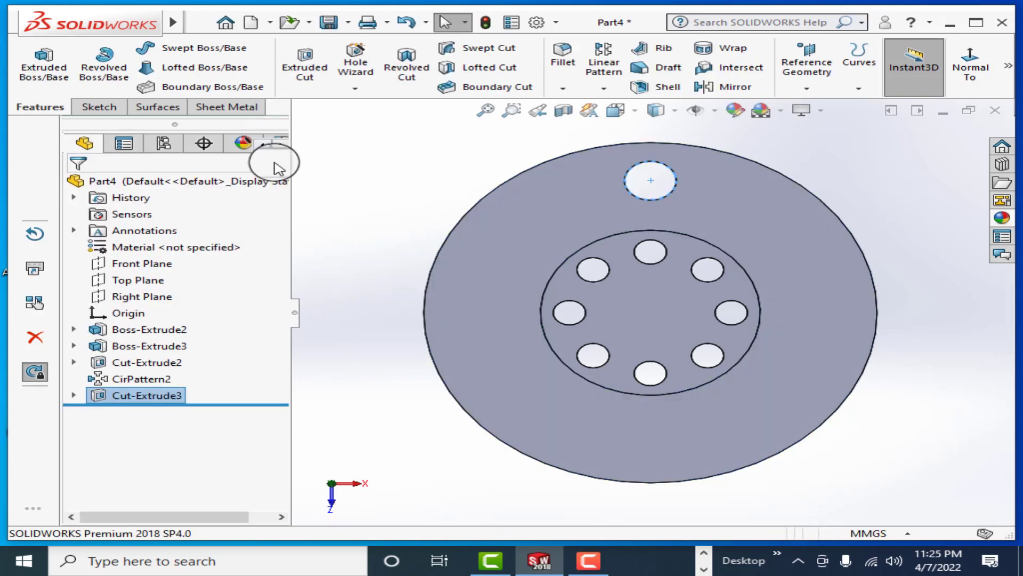
pyautogui.moveTo(498, 235)
pyautogui.mouseDown(button='middle')
pyautogui.moveTo(503, 174)
pyautogui.moveTo(526, 201)
pyautogui.mouseUp(button='middle')
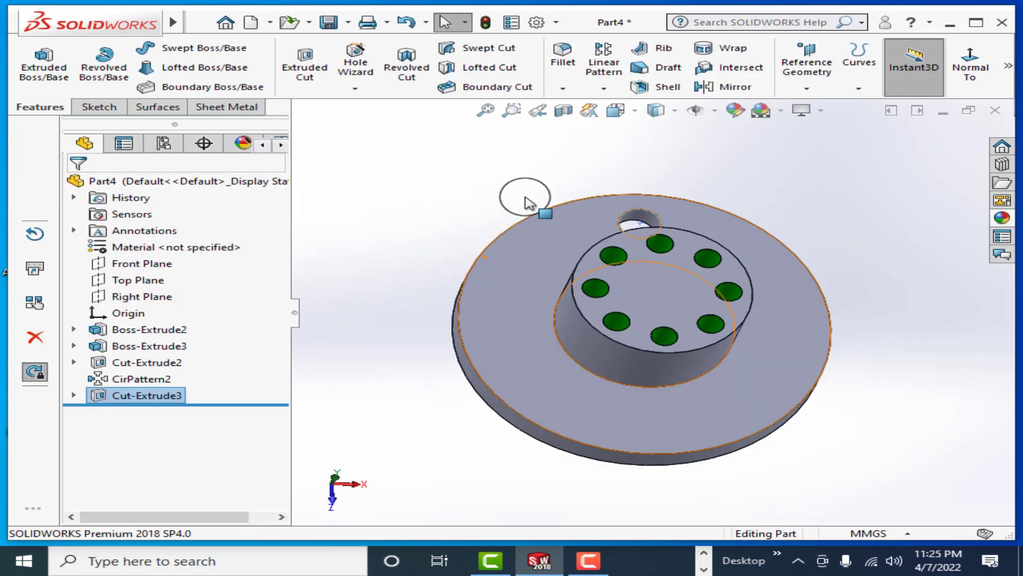
# - Give the Cut-Extrude3 hole's inner face a red appearance
pyautogui.click(648, 213)
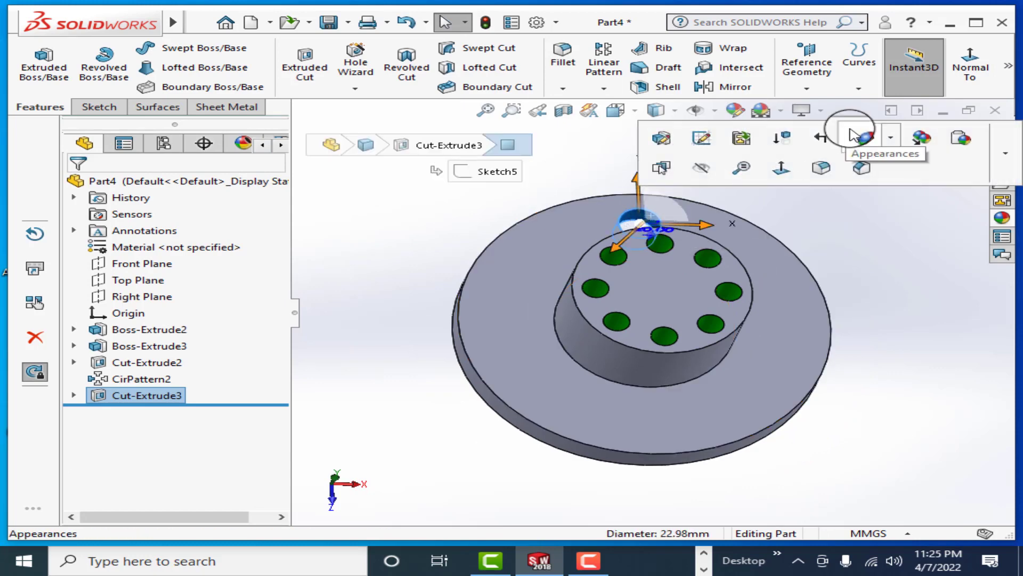
pyautogui.click(739, 115)
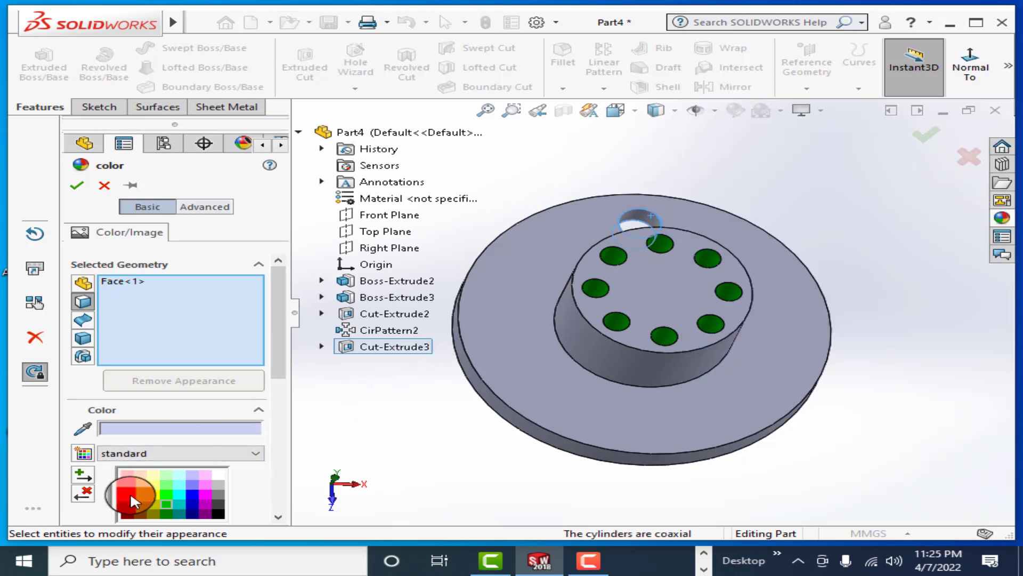
pyautogui.click(130, 492)
pyautogui.click(77, 185)
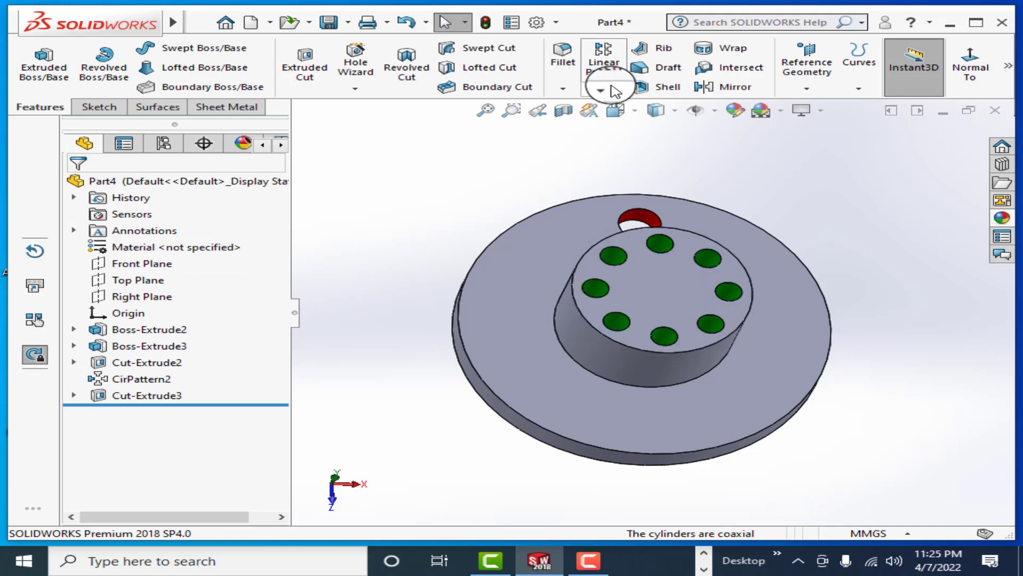
pyautogui.click(605, 88)
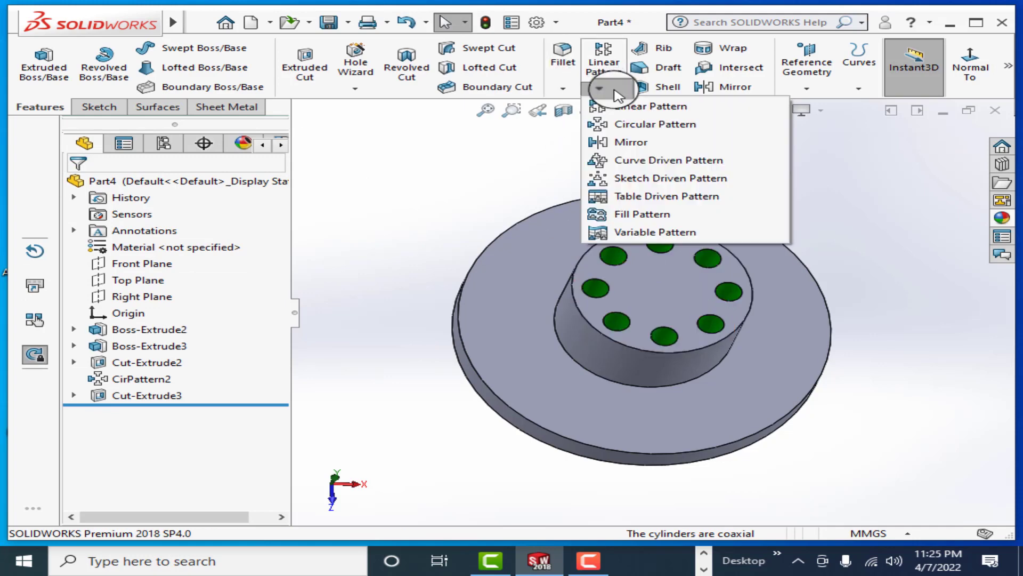
# - Start a circular pattern around the disc's outer edge, repeating Cut-Extrude3
pyautogui.click(651, 128)
pyautogui.moveTo(681, 261); pyautogui.dragTo(656, 217, button='middle')
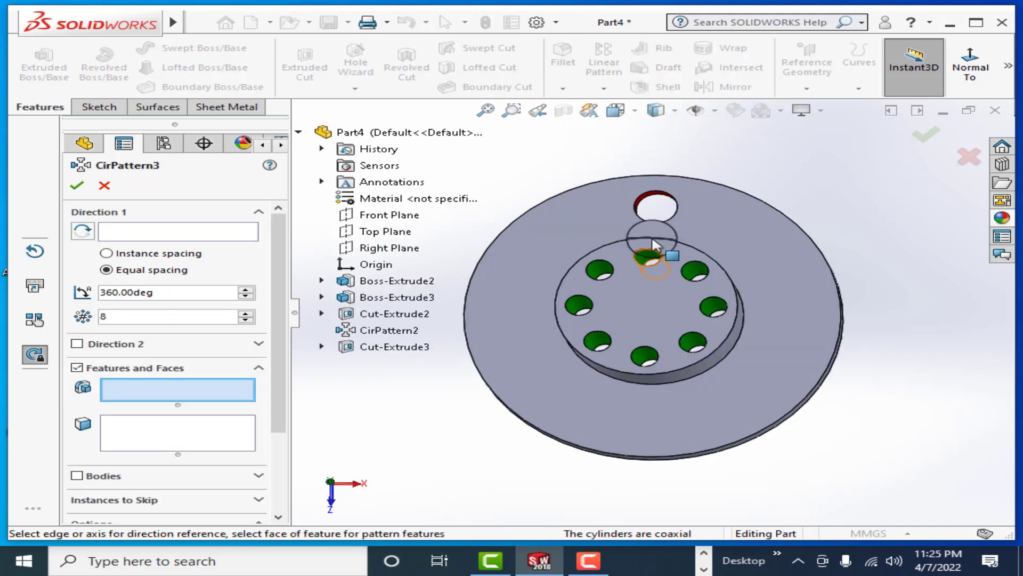
pyautogui.click(201, 231)
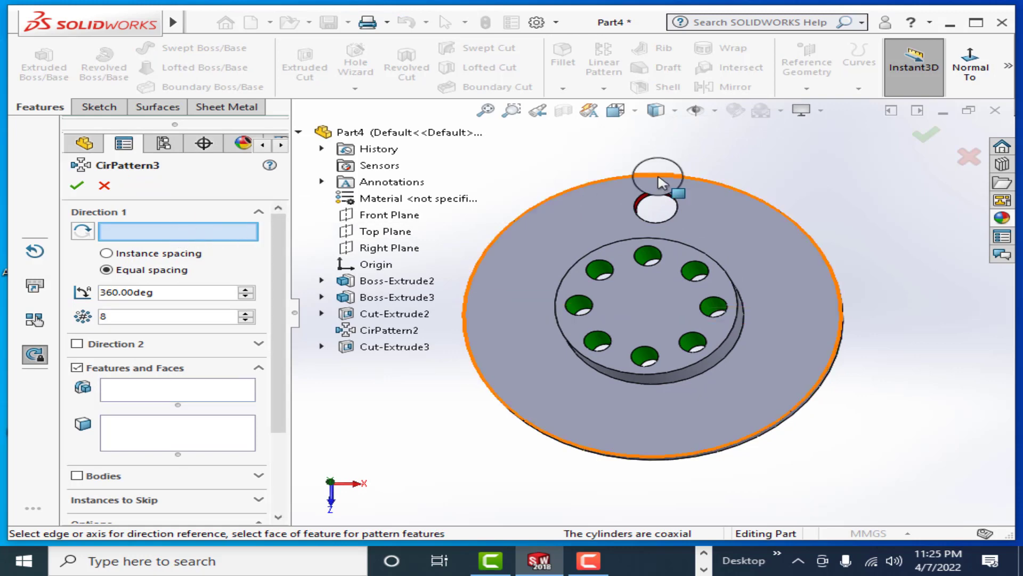
pyautogui.click(708, 180)
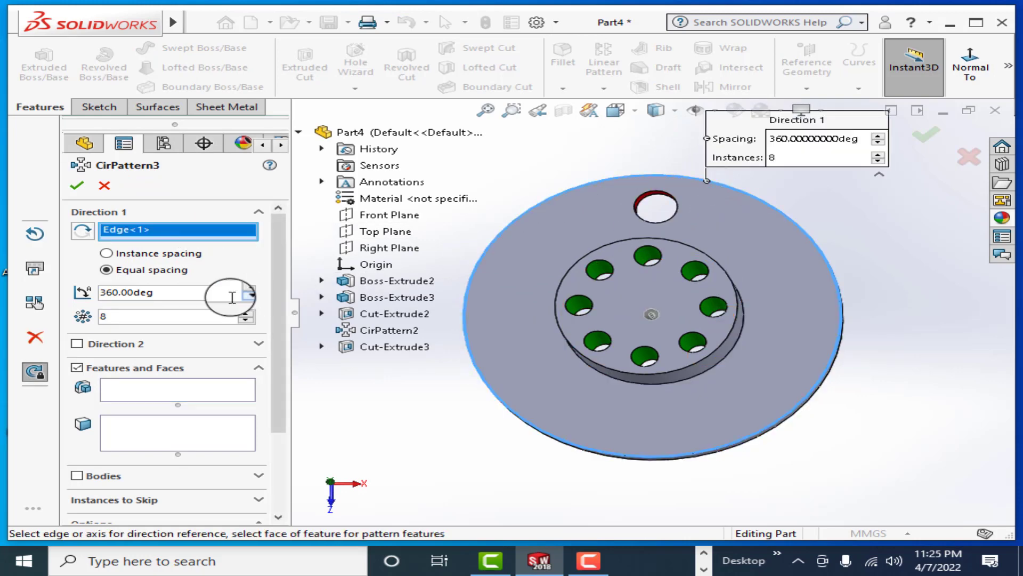
pyautogui.click(146, 390)
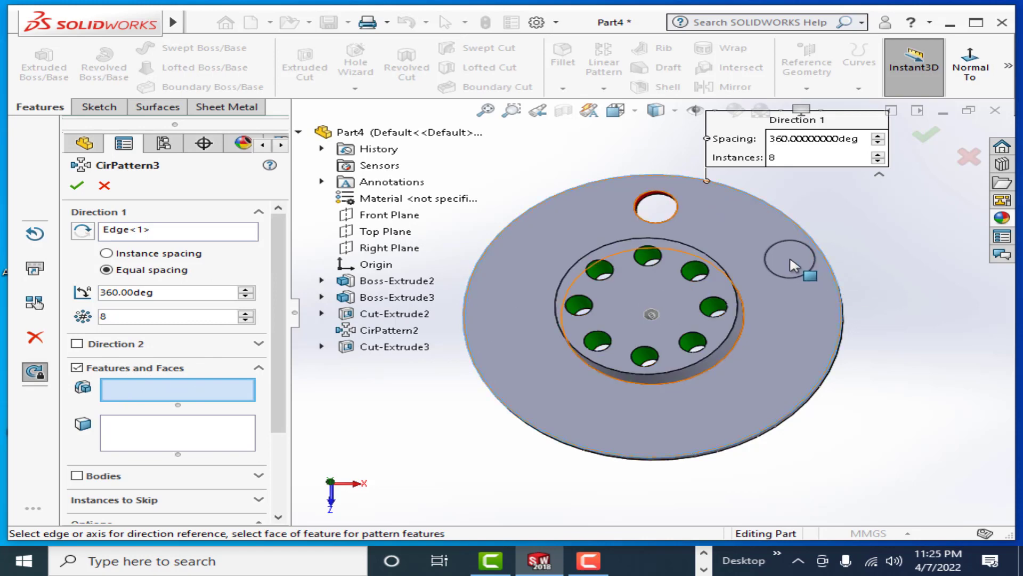
pyautogui.moveTo(799, 262); pyautogui.dragTo(802, 235, button='middle')
pyautogui.click(404, 347)
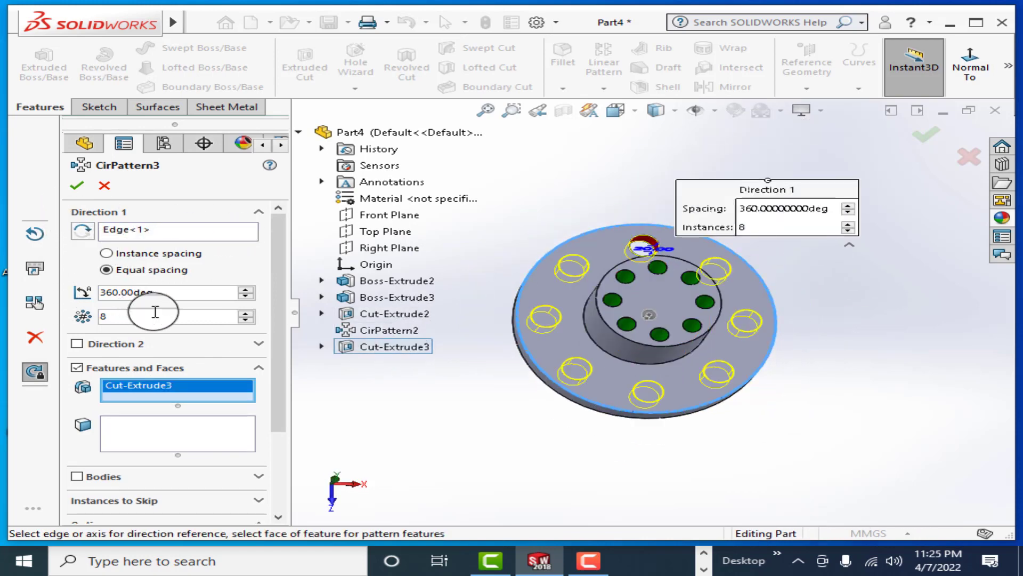
# - Set the pattern to 6 equally spaced instances and confirm CirPattern3
pyautogui.click(243, 319)
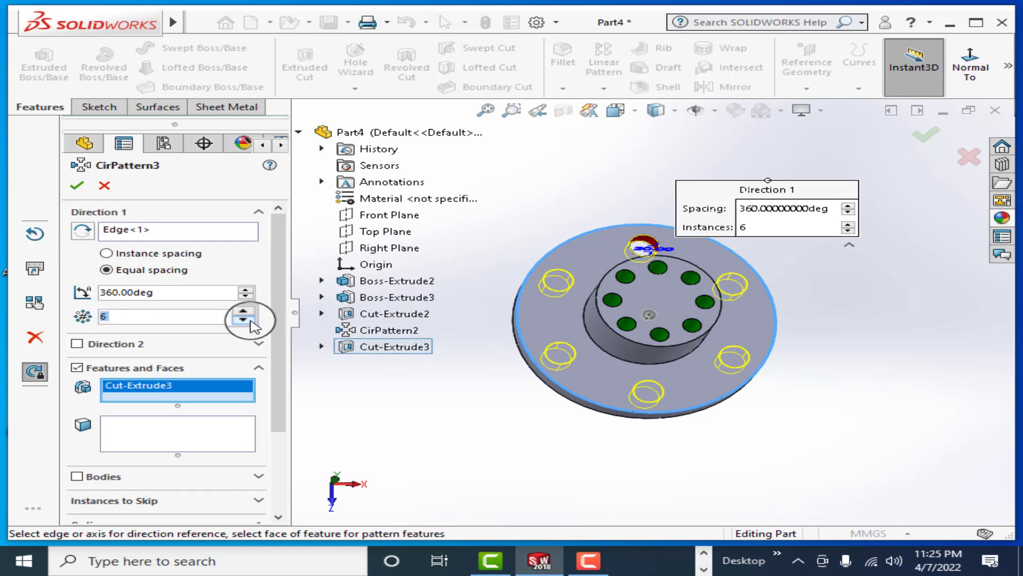
pyautogui.click(243, 320)
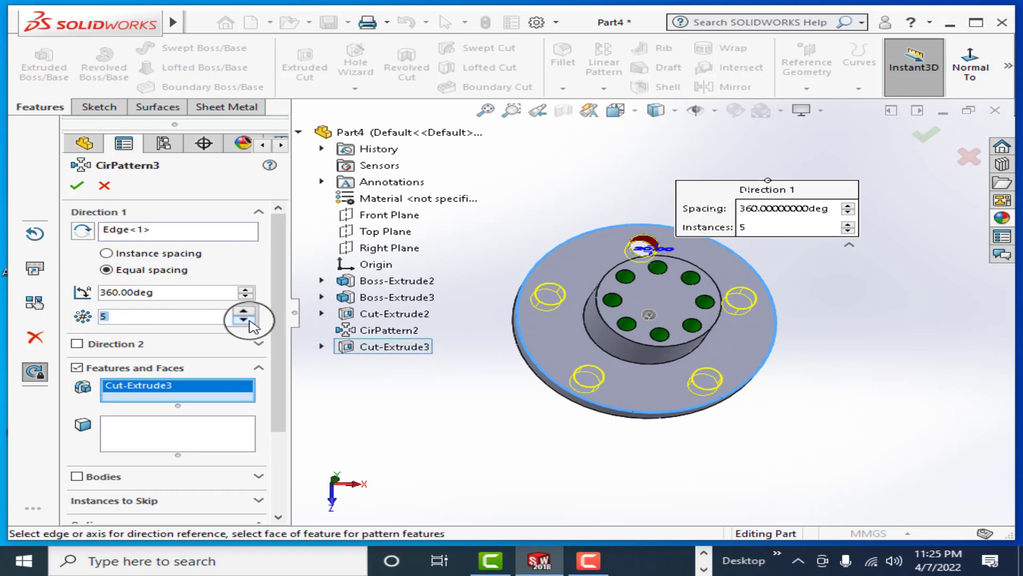
pyautogui.click(243, 319)
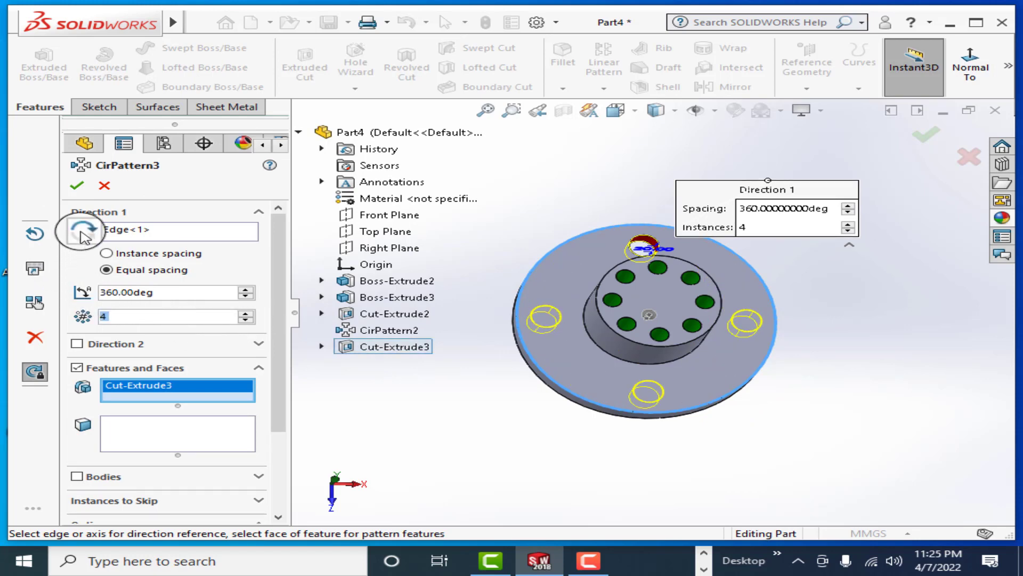
pyautogui.click(246, 313)
pyautogui.write('6')
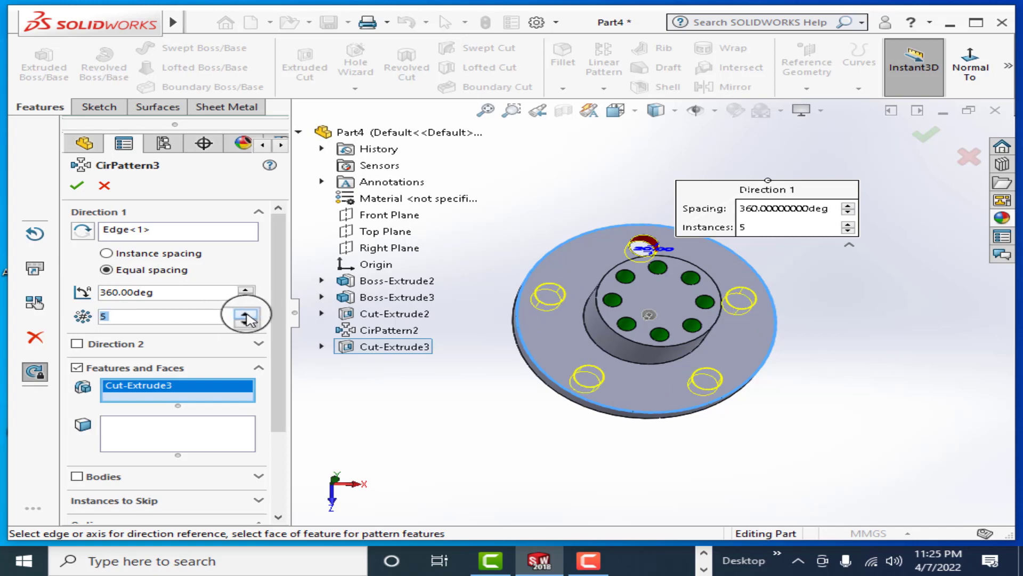
pyautogui.click(77, 185)
pyautogui.moveTo(480, 301)
pyautogui.mouseDown(button='middle')
pyautogui.moveTo(541, 320)
pyautogui.moveTo(521, 277)
pyautogui.moveTo(560, 285)
pyautogui.moveTo(662, 319)
pyautogui.moveTo(669, 354)
pyautogui.moveTo(685, 342)
pyautogui.mouseUp(button='middle')
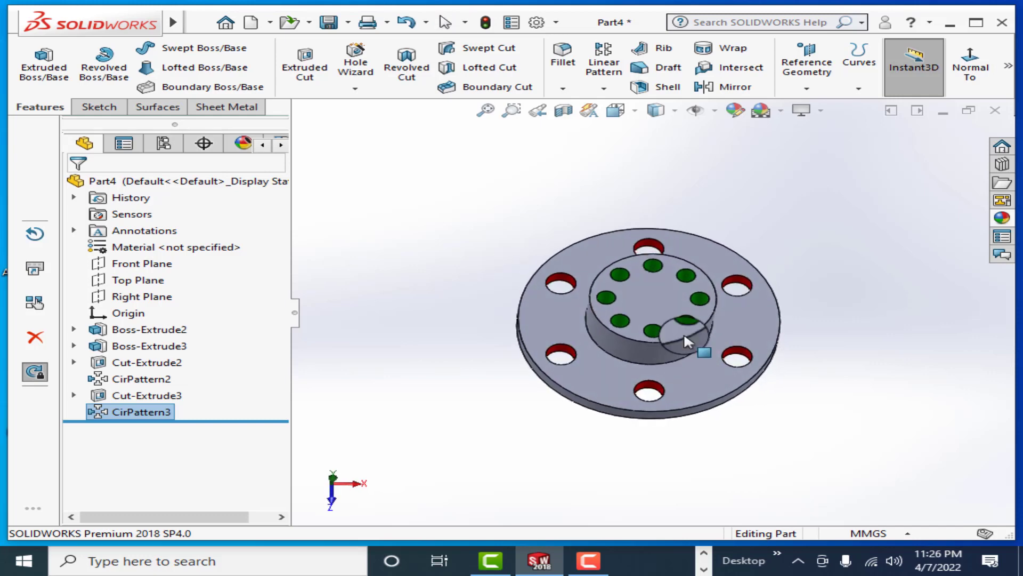